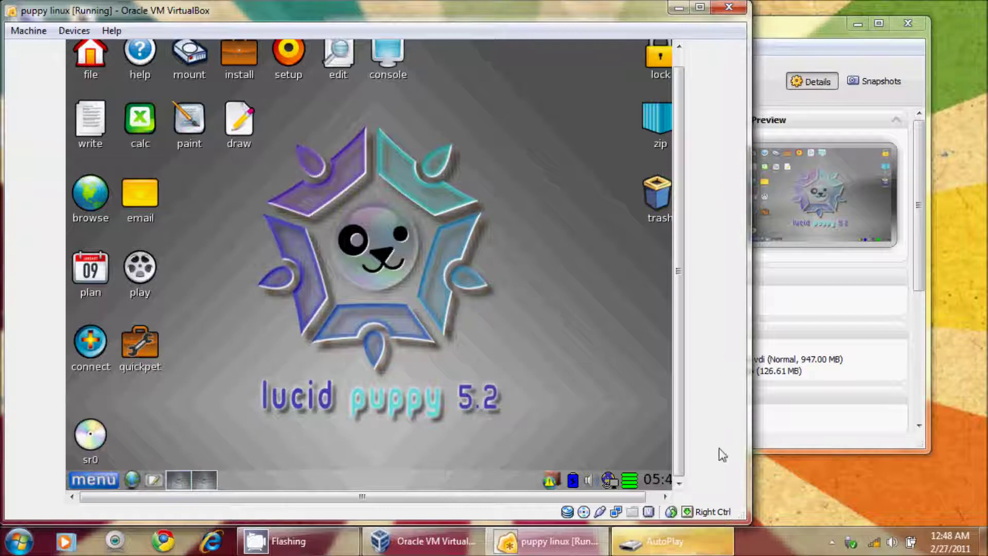
View the card's files in Windows through AutoPlay, then close that window.
left_click(708, 550)
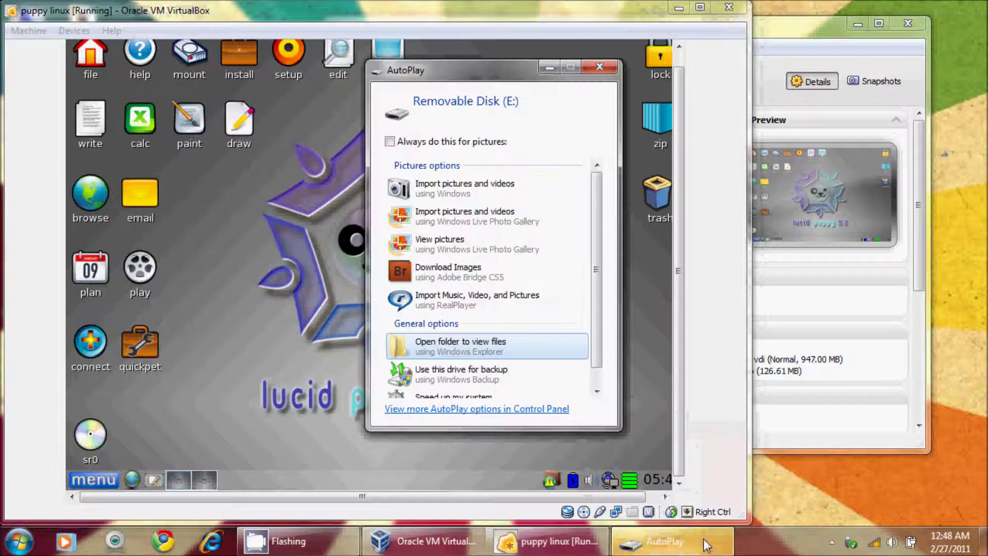
left_click(434, 344)
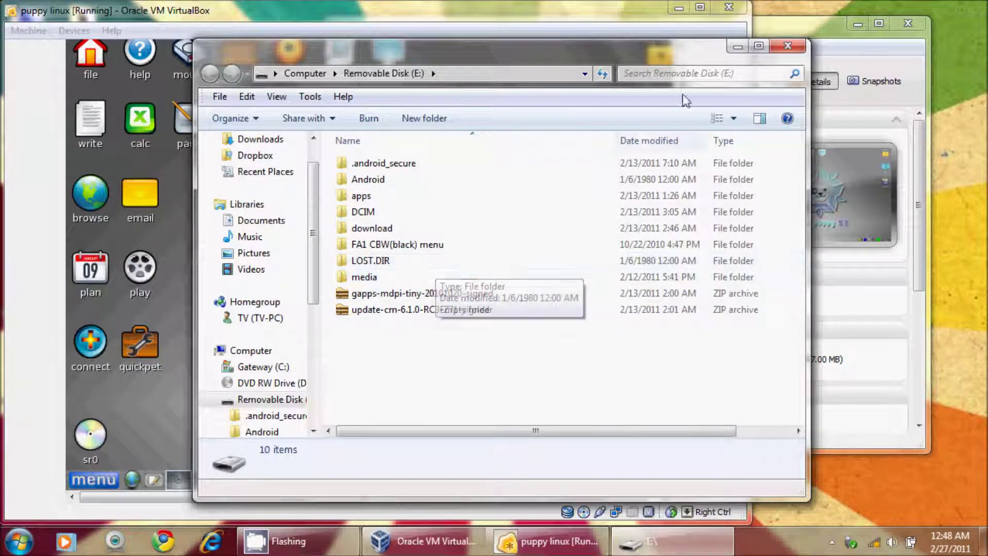
left_click(787, 45)
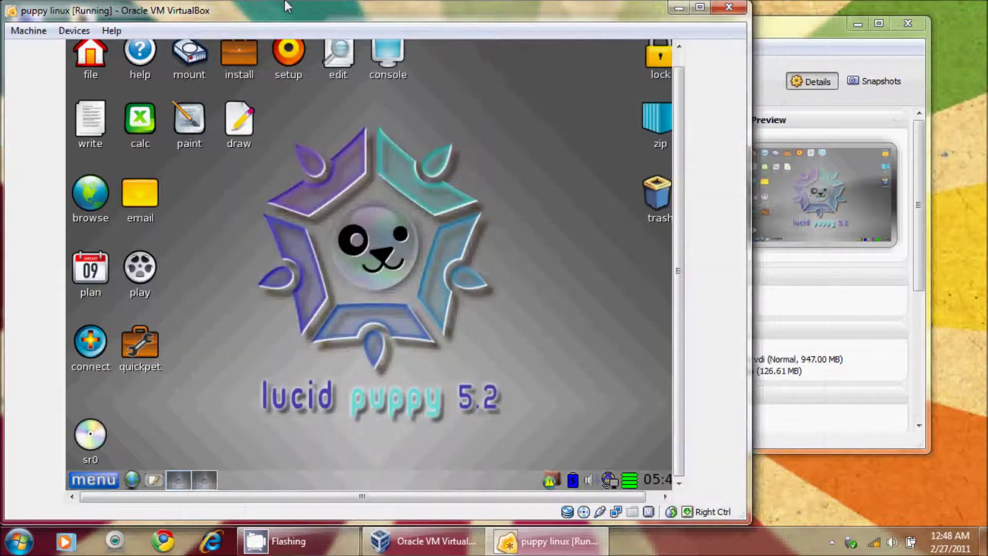
Attach the second Generic Mass Storage Device to the VM and mount its sdb1 drive.
left_click(74, 31)
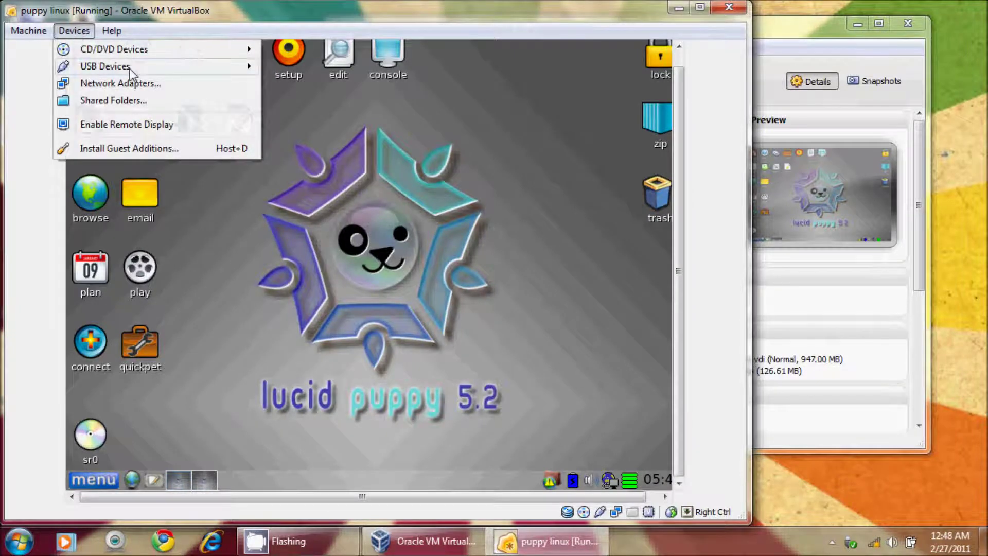
mouse_move(130, 69)
mouse_move(397, 153)
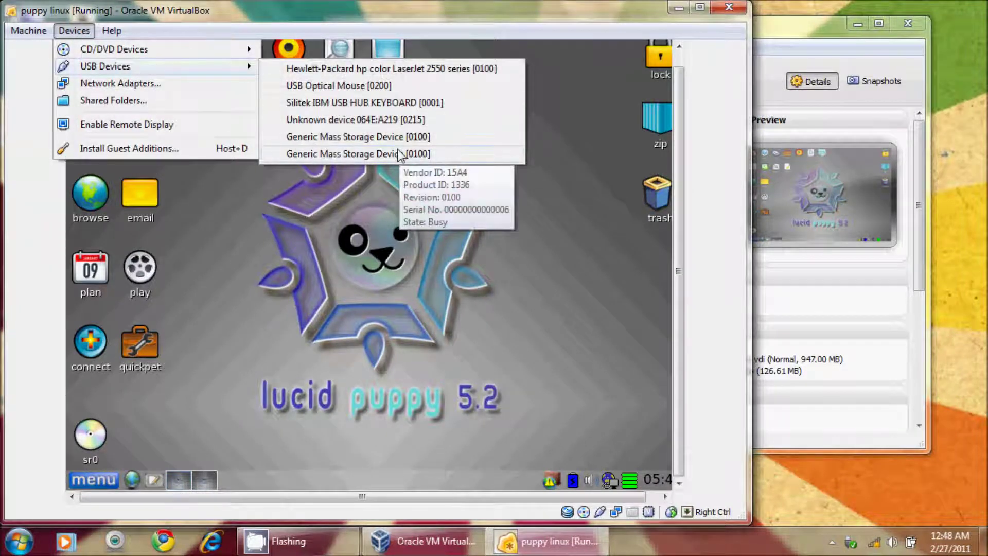
left_click(382, 153)
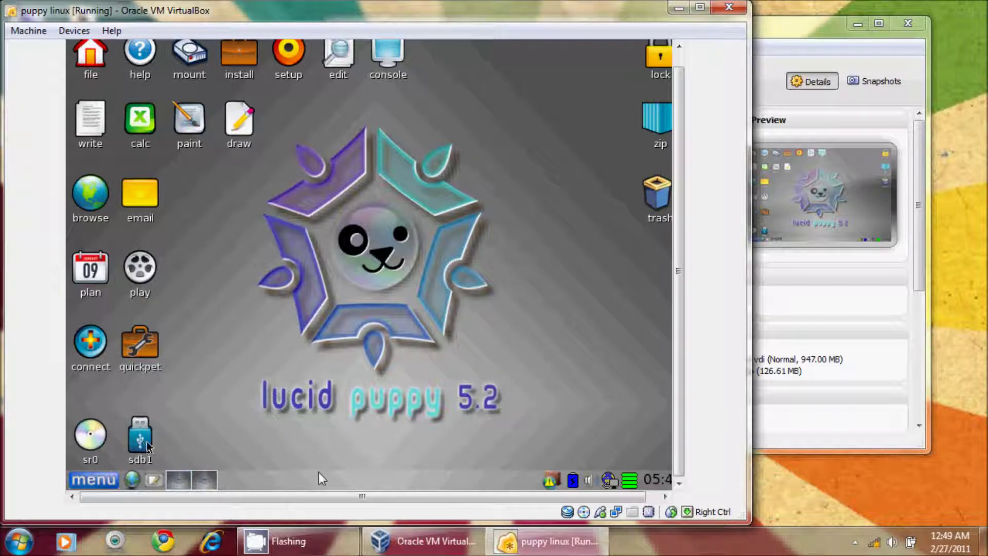
mouse_move(146, 446)
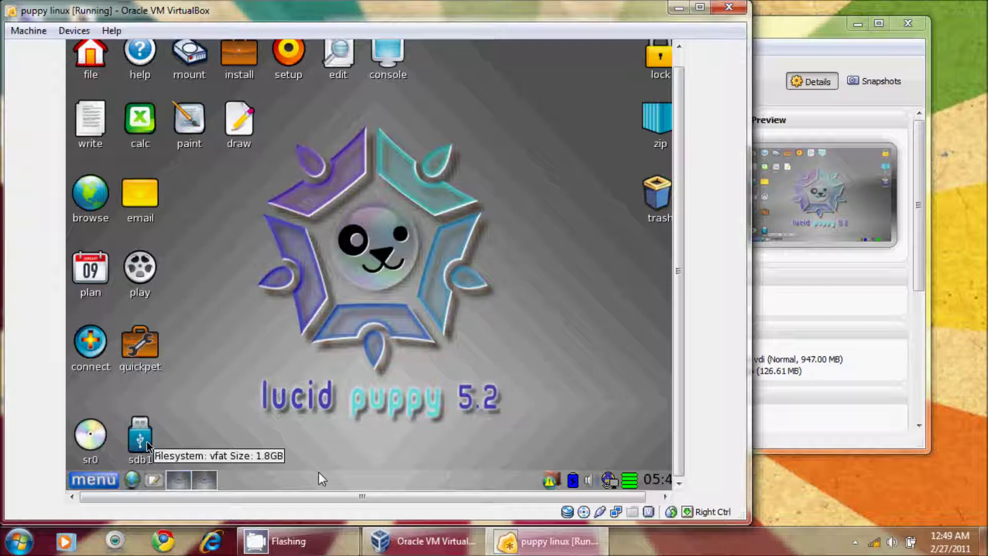
left_click(140, 437)
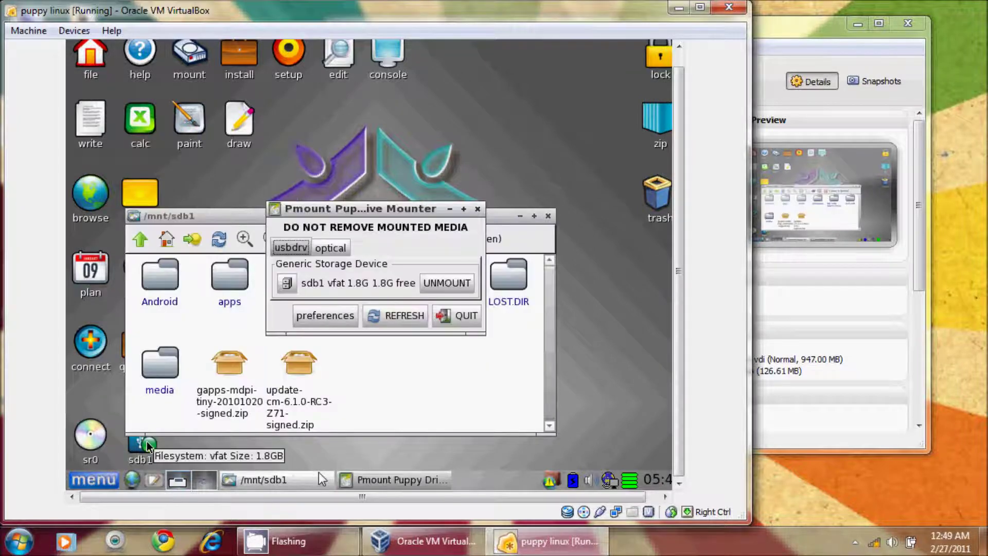
Close Pmount, recheck the /mnt/sdb1 folders, then bring up the Puppy main menu.
left_click(477, 208)
left_click(549, 215)
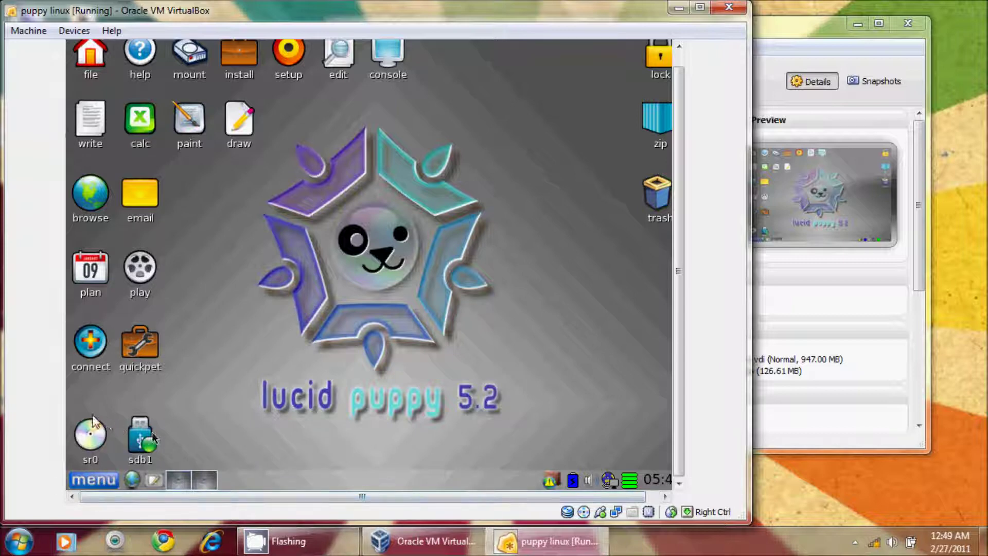
left_click(136, 439)
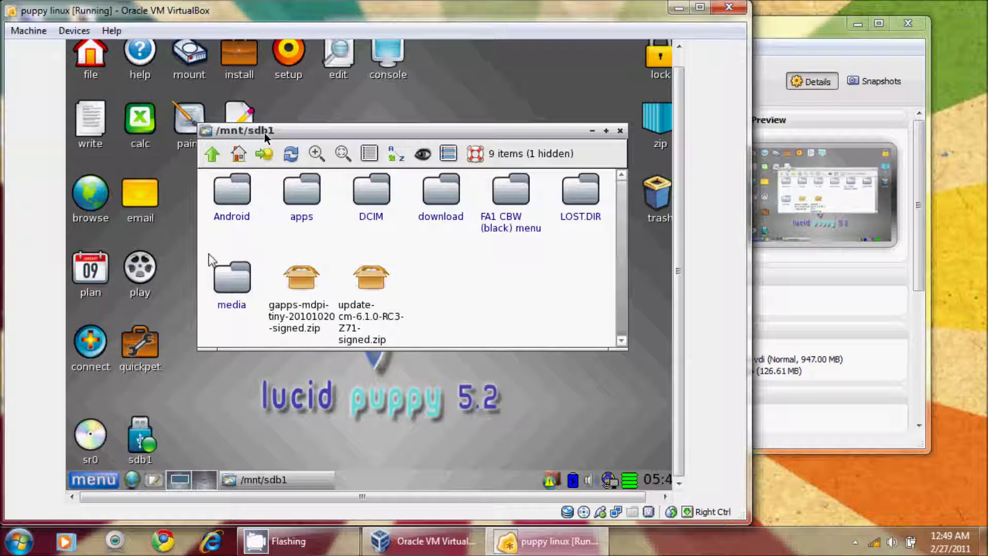
left_click(620, 132)
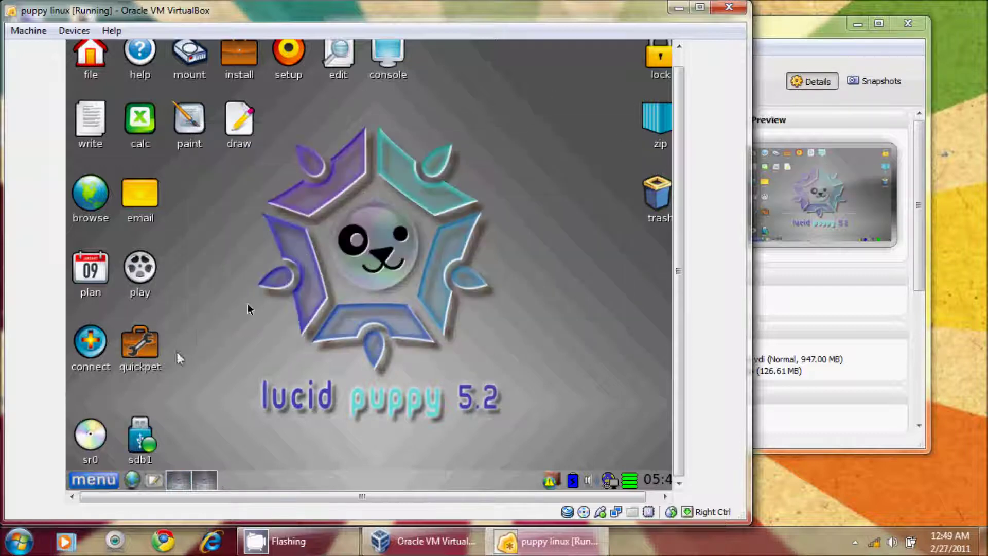
left_click(101, 480)
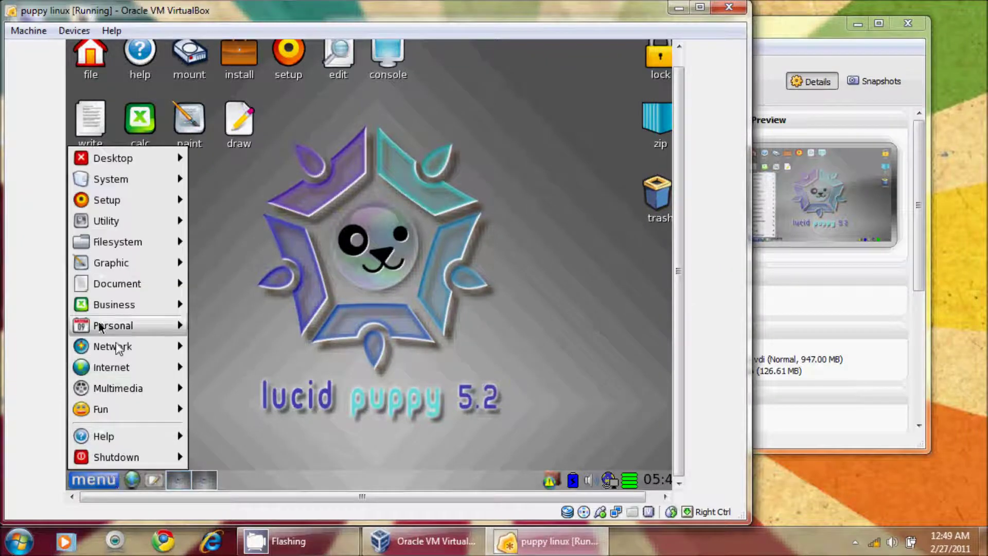
Launch GParted scanning ALL DRIVES and list the disks, including the 1.84 GiB /dev/sdb.
mouse_move(119, 181)
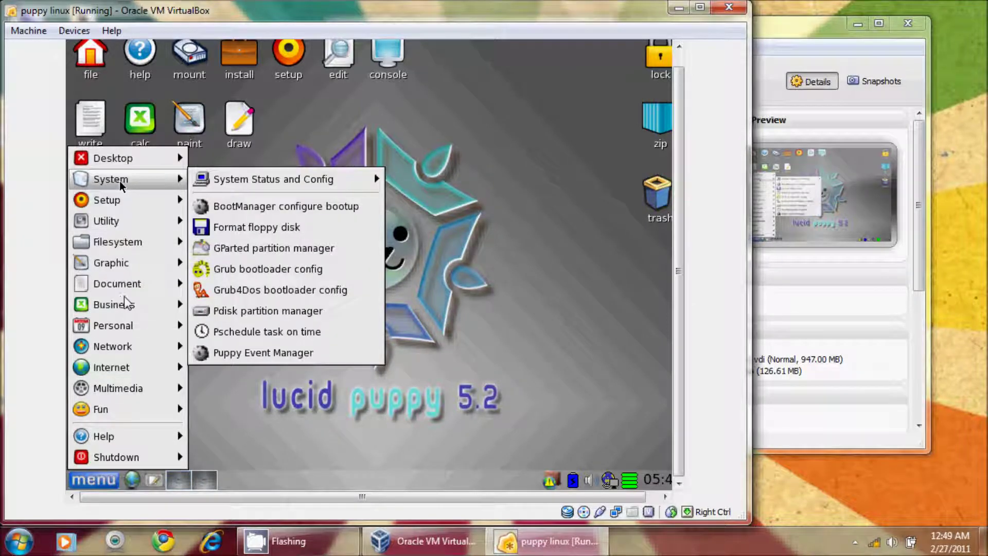
left_click(289, 248)
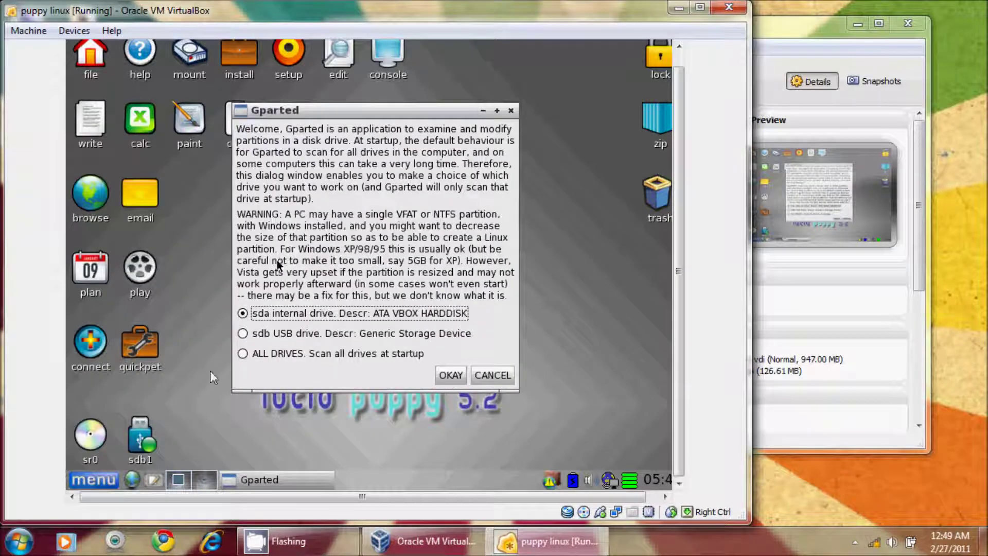
left_click(355, 354)
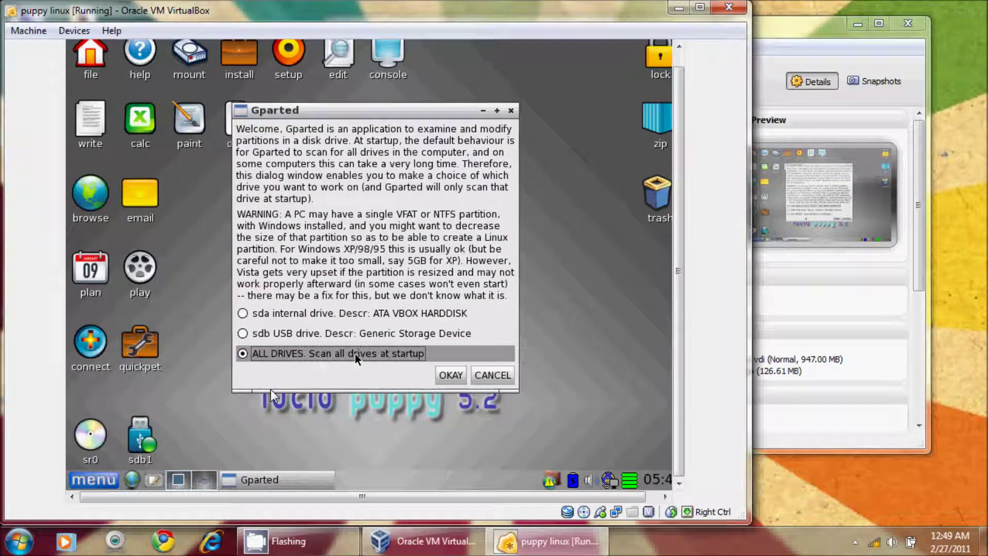
left_click(444, 375)
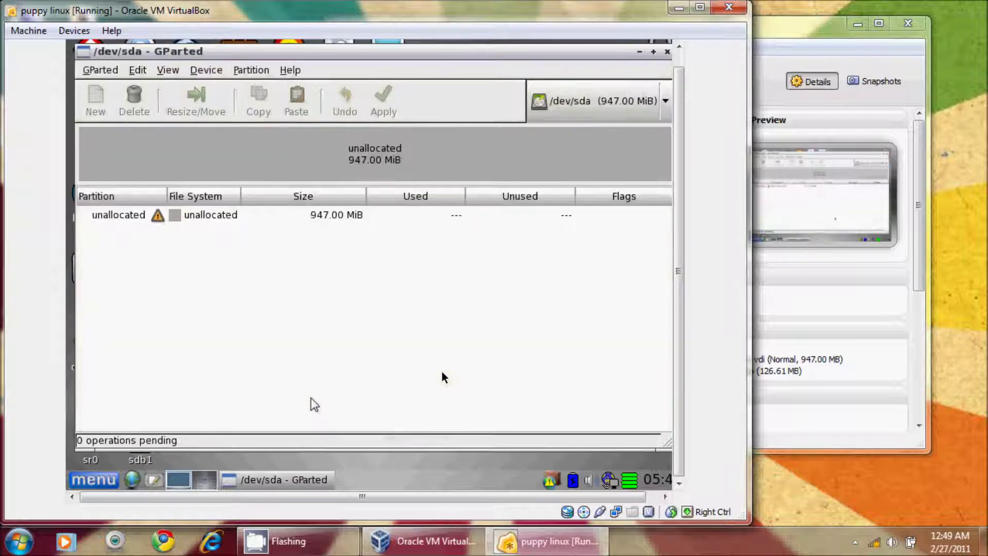
left_click_drag(392, 55, 388, 57)
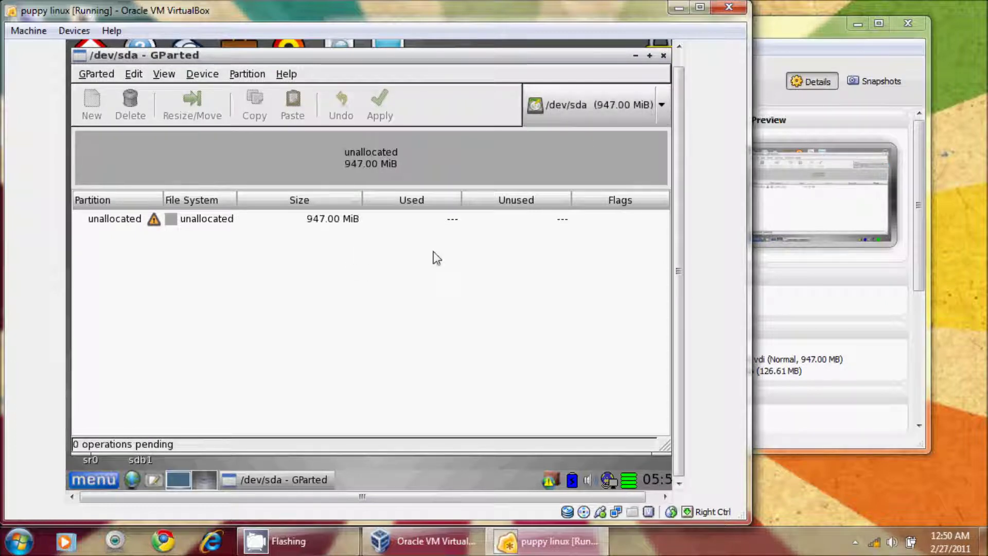
left_click(664, 111)
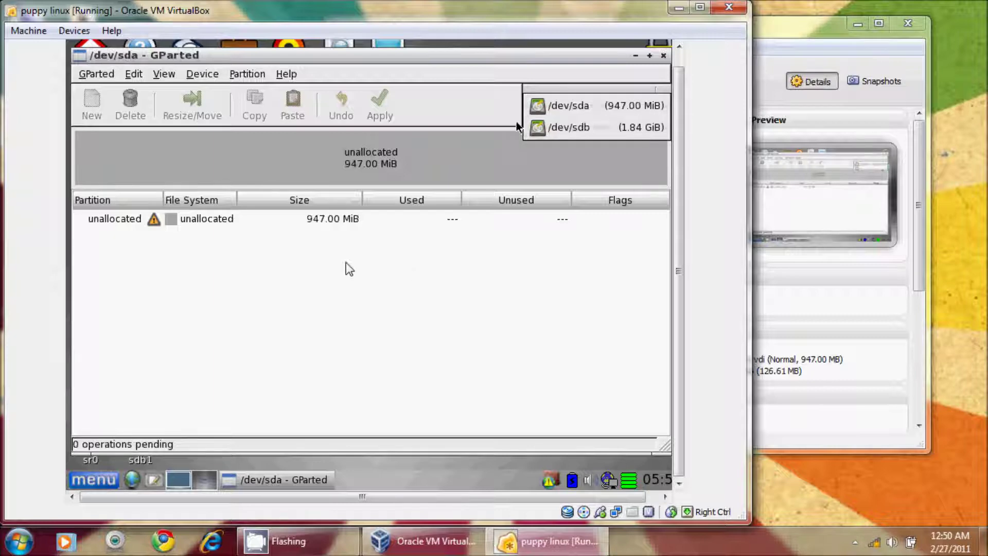
Switch GParted to /dev/sdb and bring up the fat16 sdb1 partition's context menu.
left_click(605, 128)
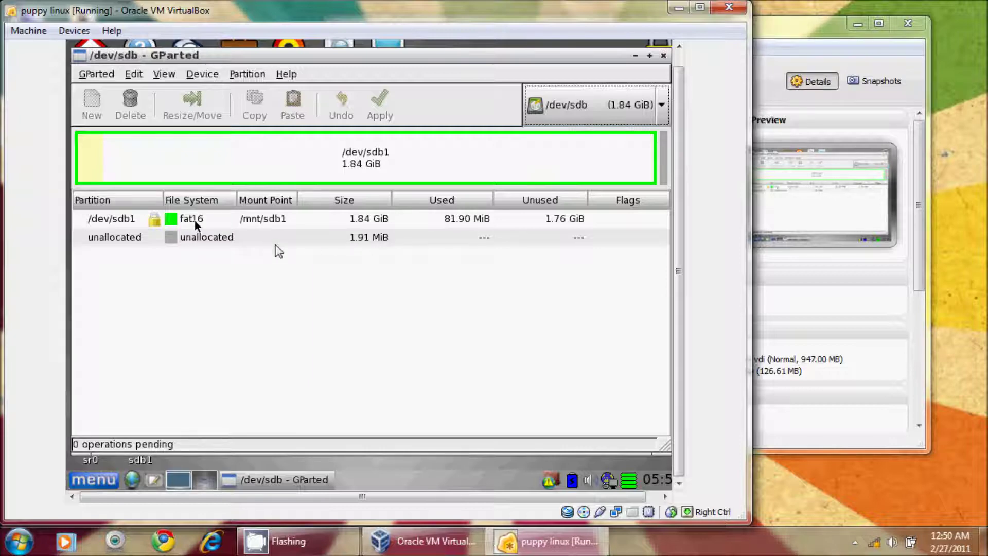
right_click(258, 220)
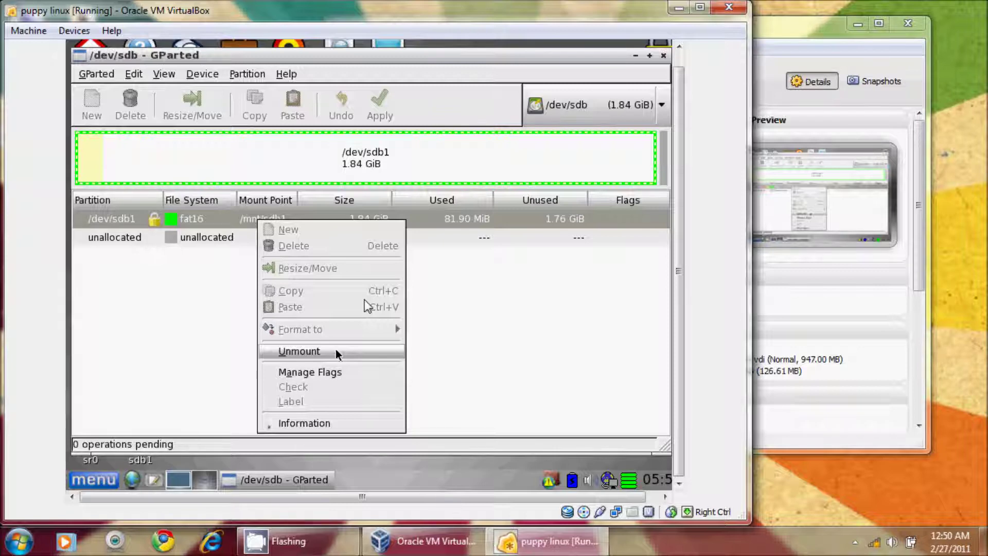
Unmount and delete the fat16 sdb1 partition, apply it, and select the freed unallocated space.
left_click(336, 351)
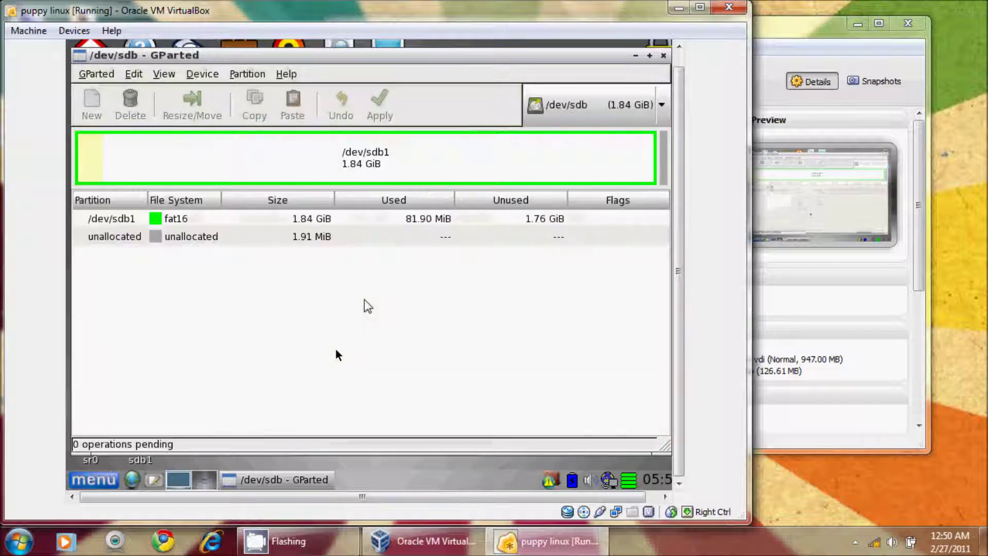
right_click(263, 219)
left_click(278, 245)
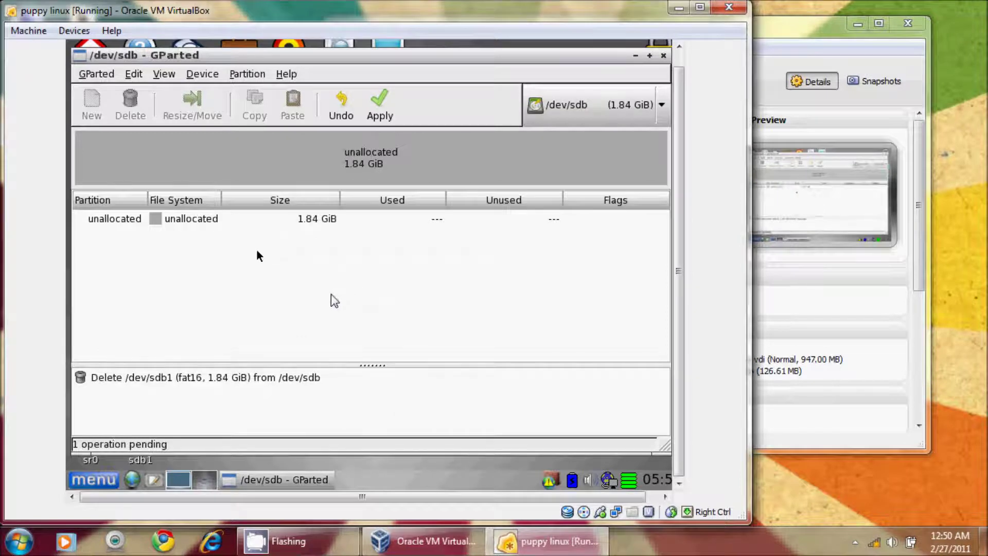
left_click(379, 102)
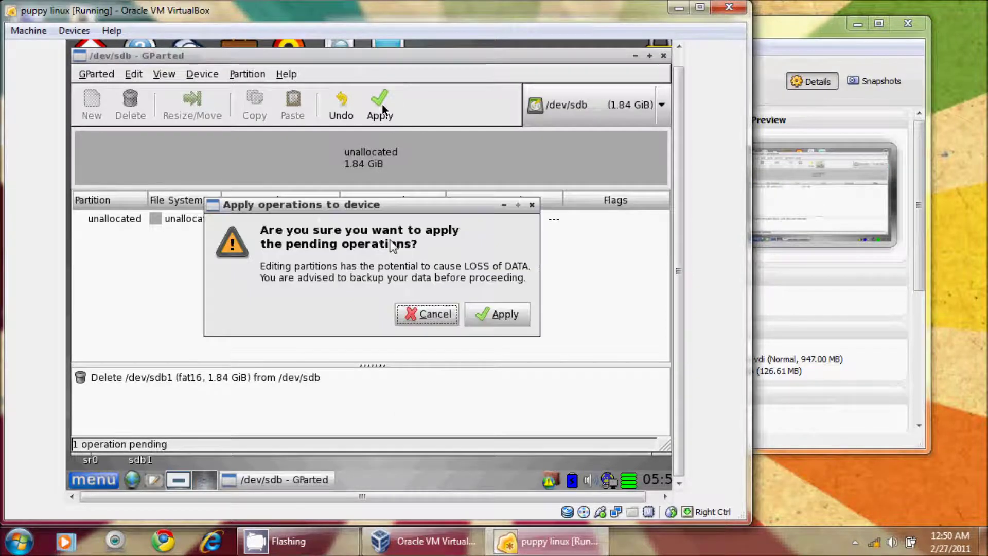
left_click(473, 311)
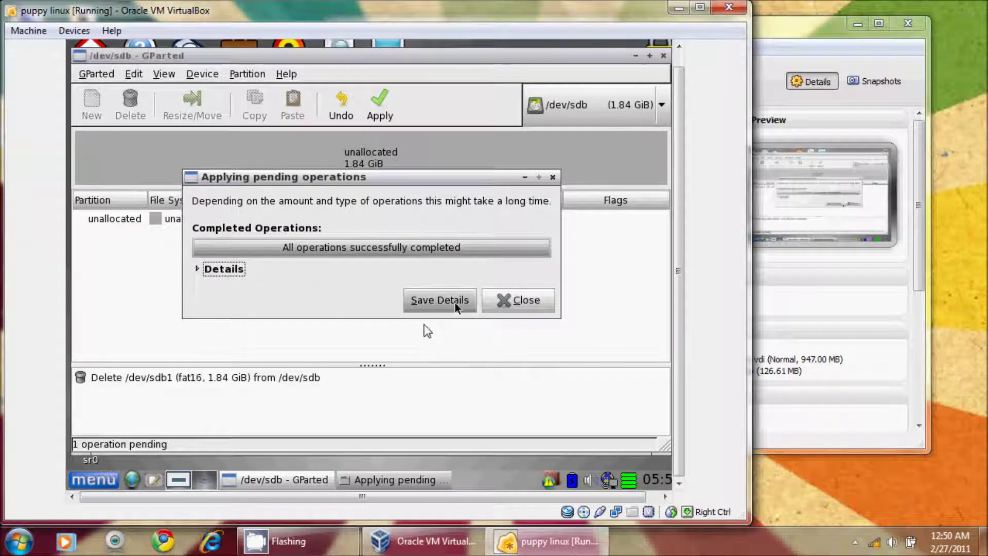
left_click(501, 311)
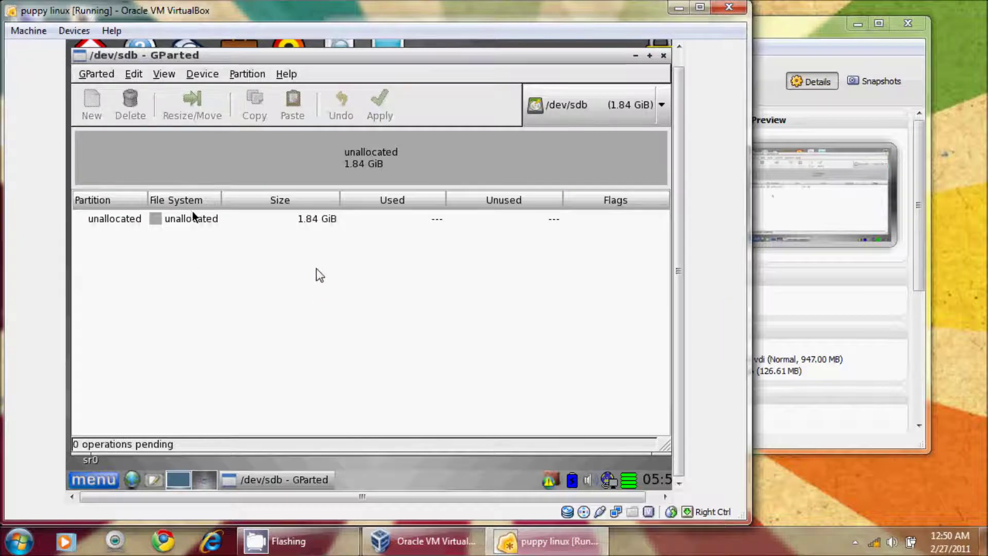
left_click(195, 219)
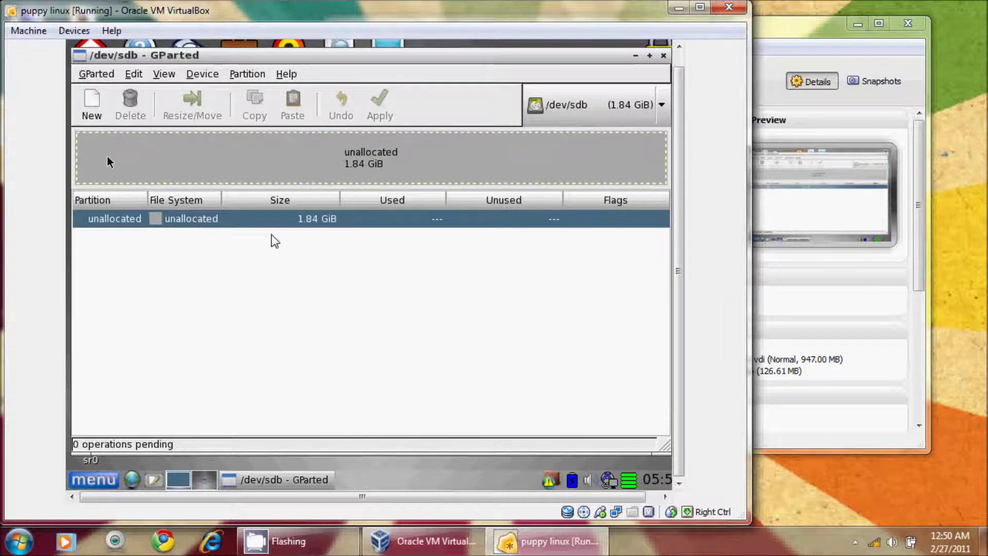
Add a 1288 MiB primary fat32 partition labelled fat32, leaving 597 MiB unallocated.
left_click(91, 117)
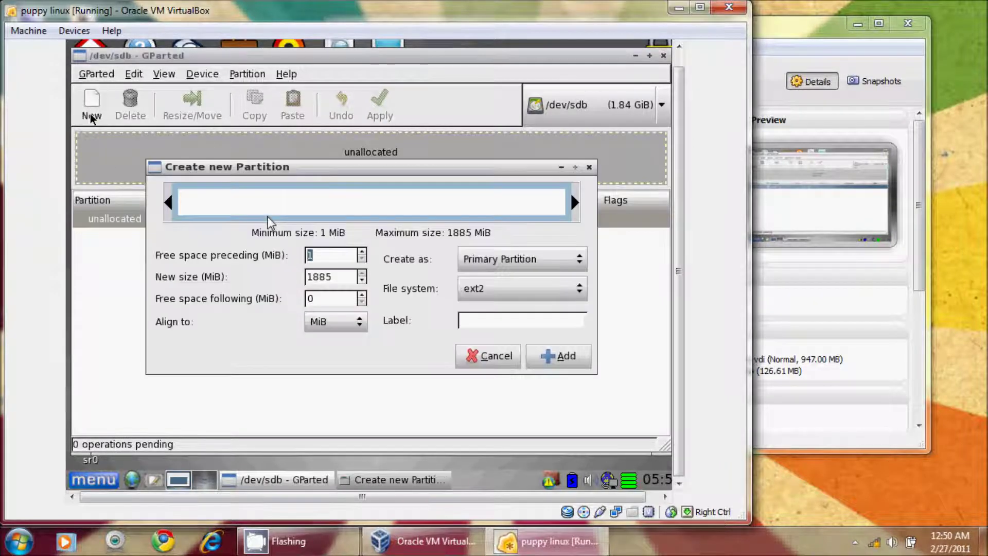
left_click(363, 279)
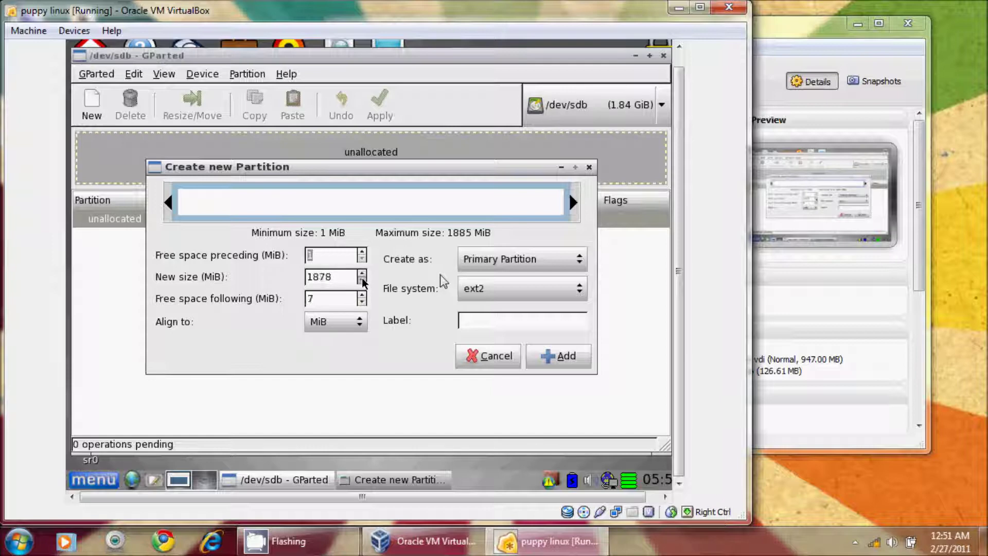
left_click_drag(362, 279, 362, 280)
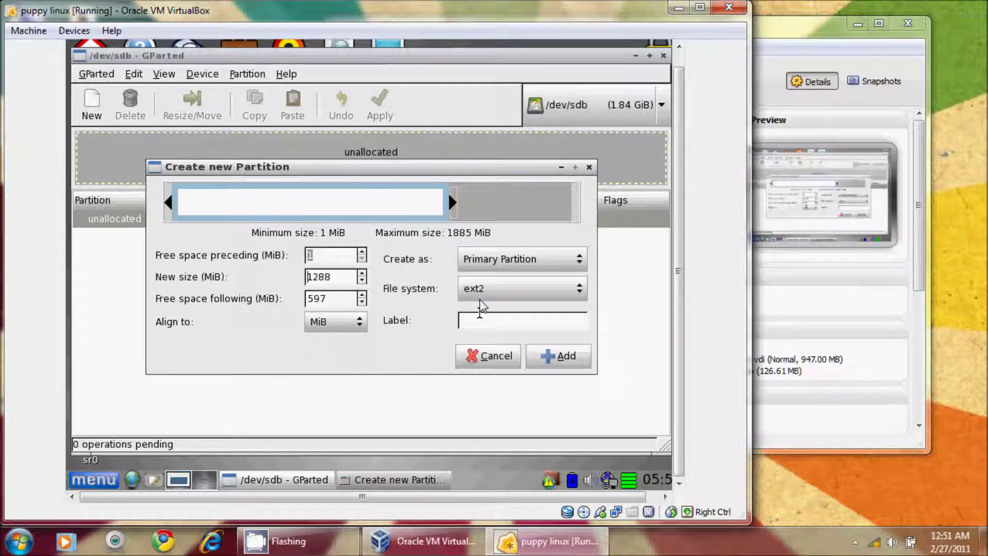
left_click(536, 260)
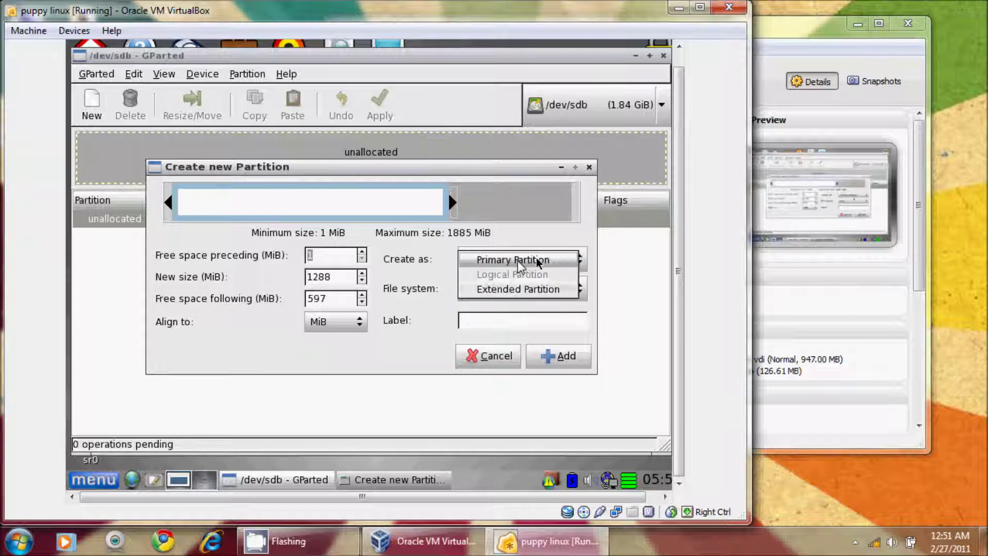
left_click(530, 261)
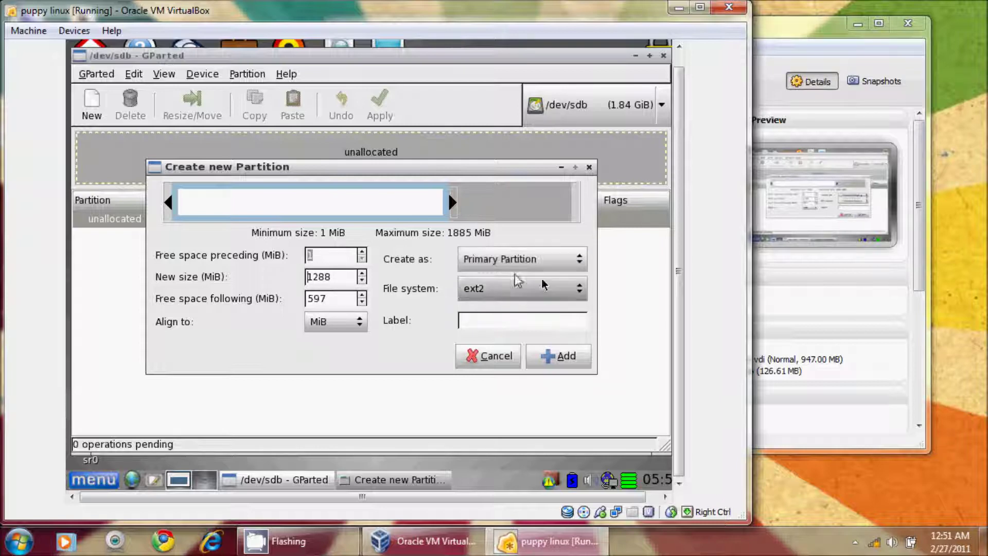
left_click(507, 290)
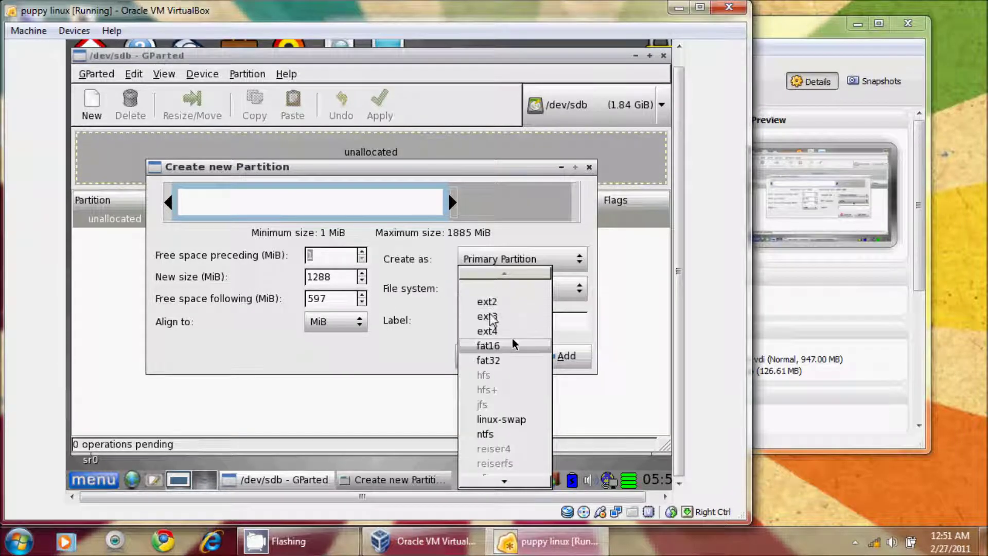
left_click(489, 360)
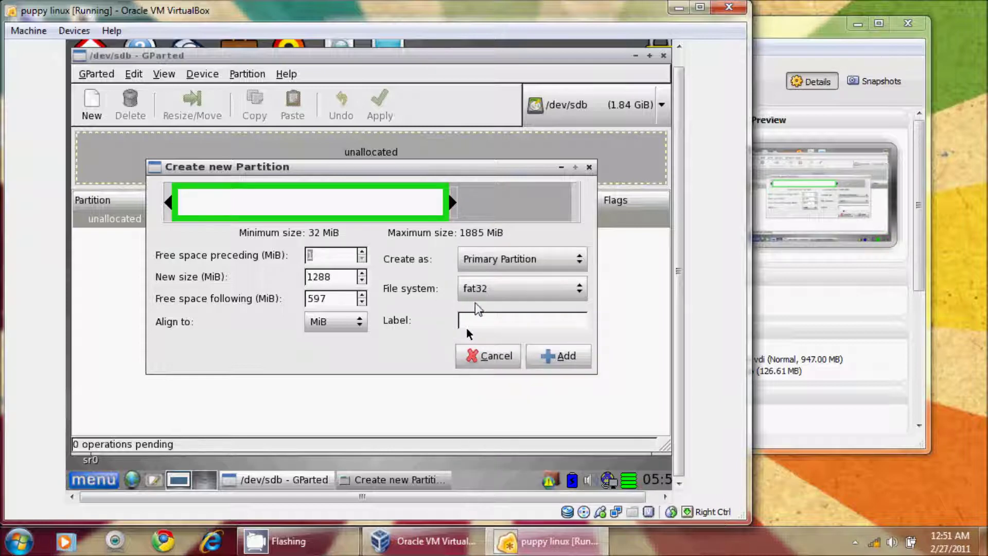
type("fat32")
left_click(549, 358)
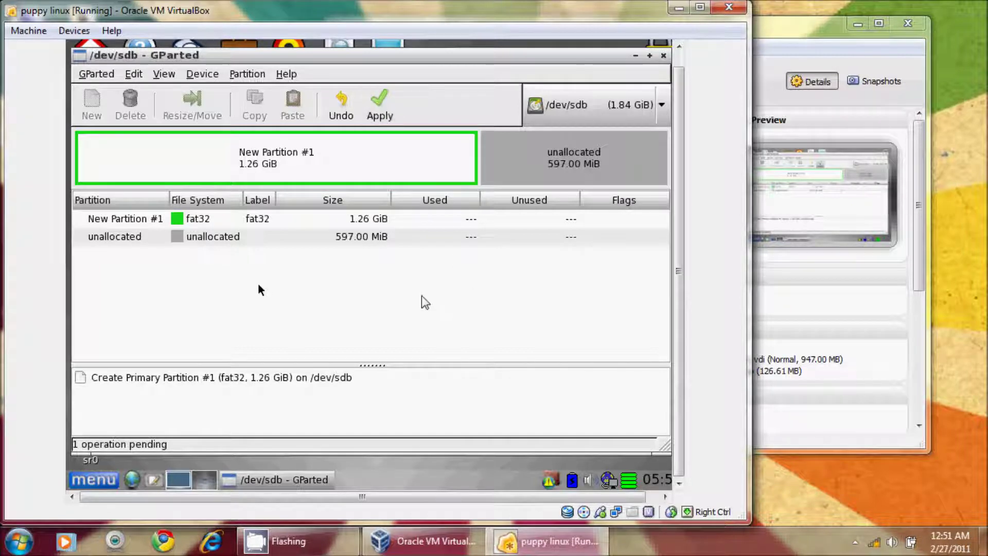
right_click(259, 240)
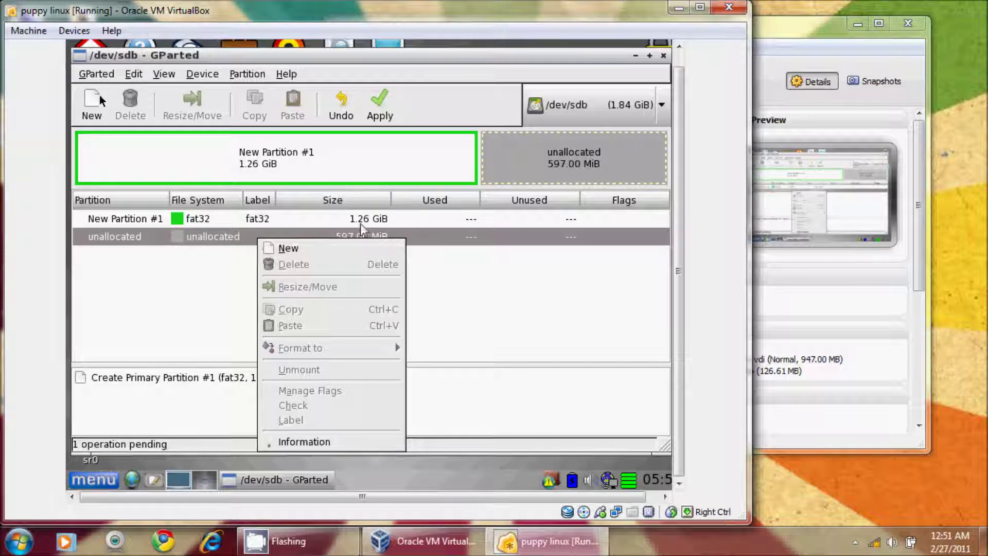
Add a primary ext3 partition labelled ext3 in the remaining 597 MiB, then apply.
left_click(288, 248)
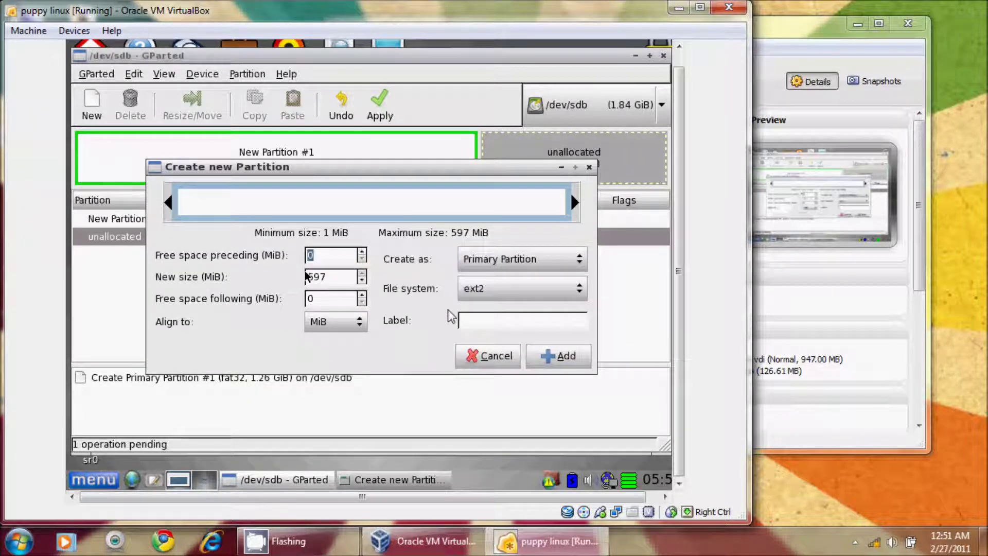
left_click(472, 288)
left_click(500, 316)
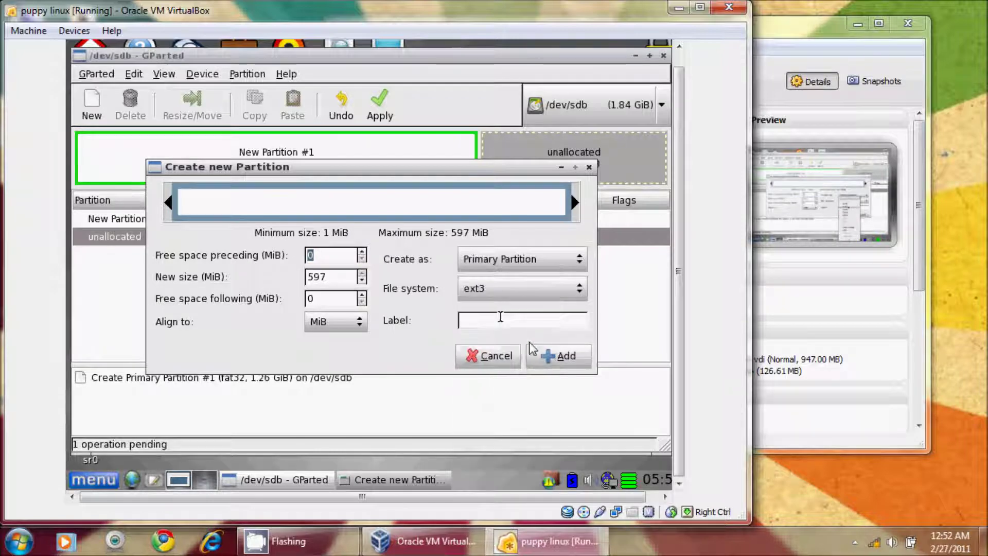
left_click(501, 316)
type("ext3")
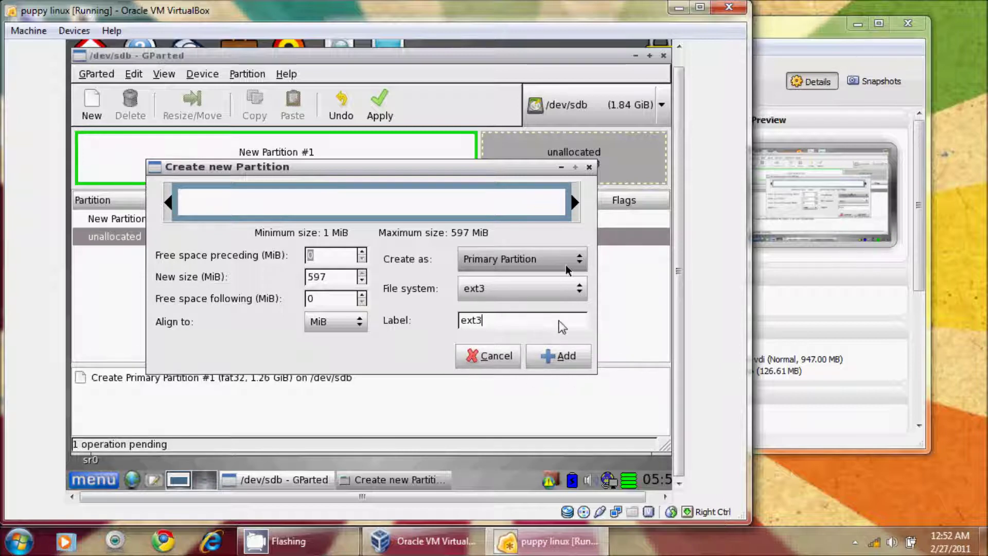
left_click(552, 360)
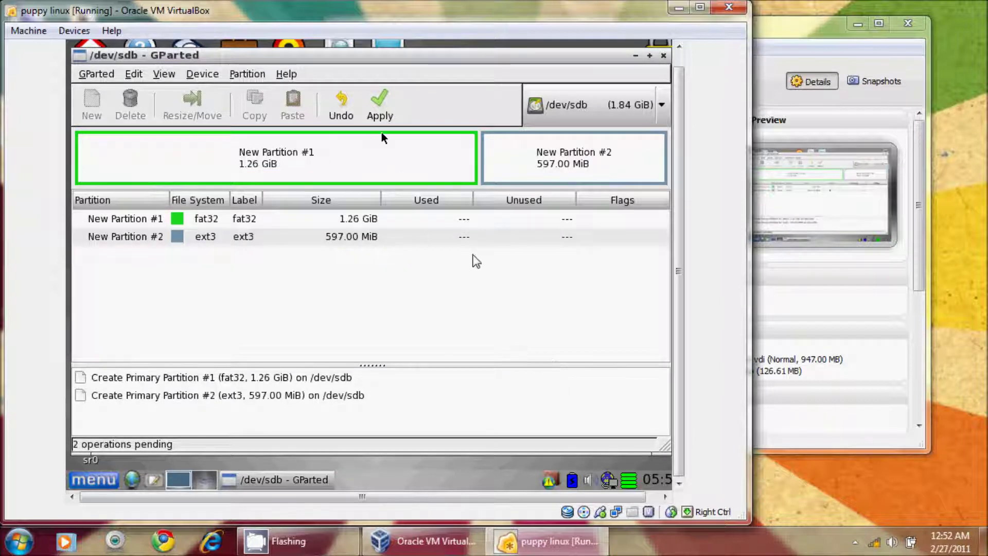
left_click(380, 117)
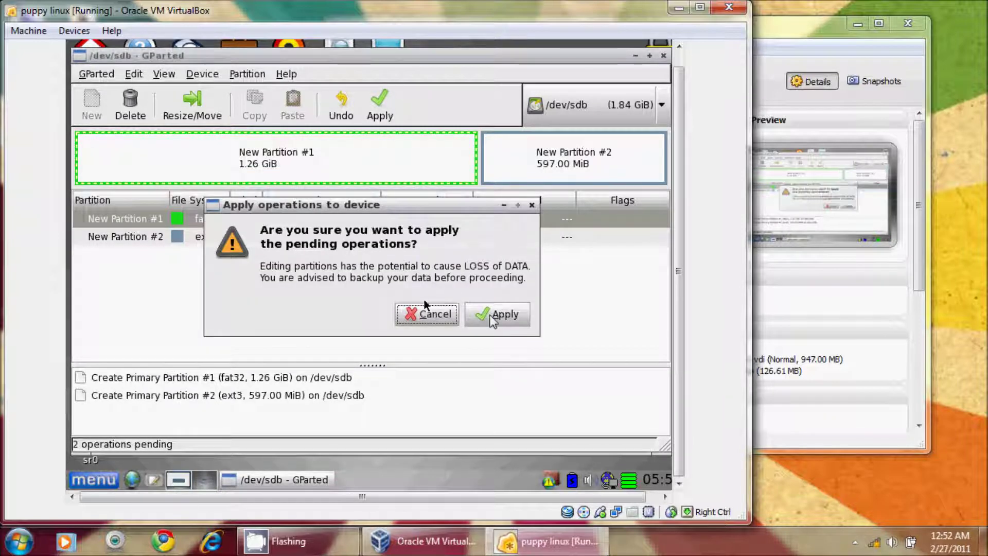
Confirm writing the fat32 and ext3 partitions, review the details, and close GParted.
left_click(497, 315)
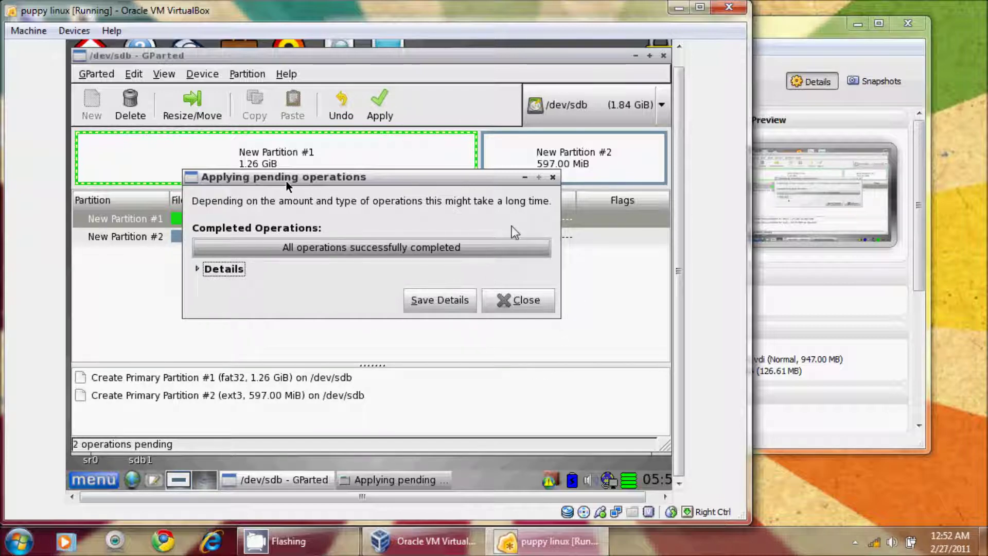
left_click(199, 269)
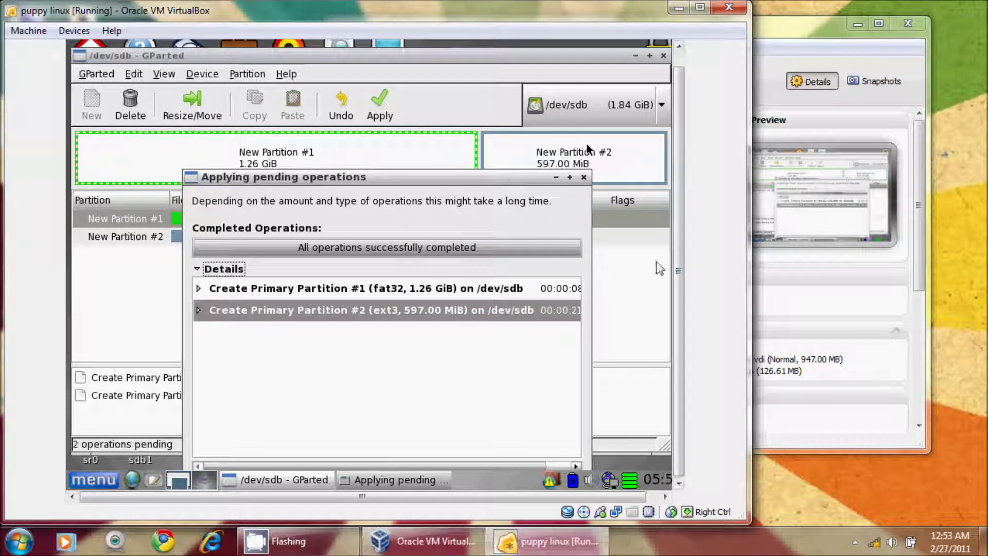
left_click(583, 179)
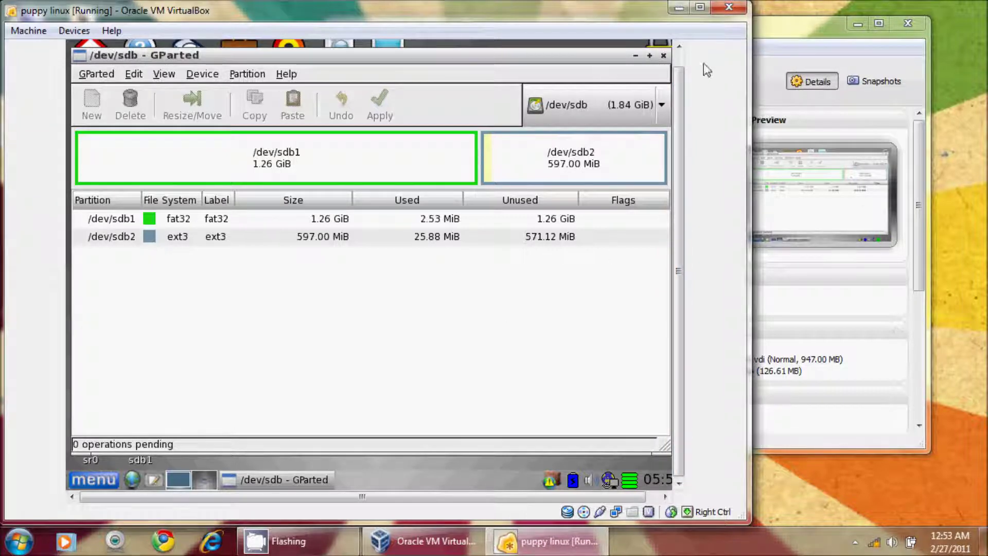
left_click(663, 55)
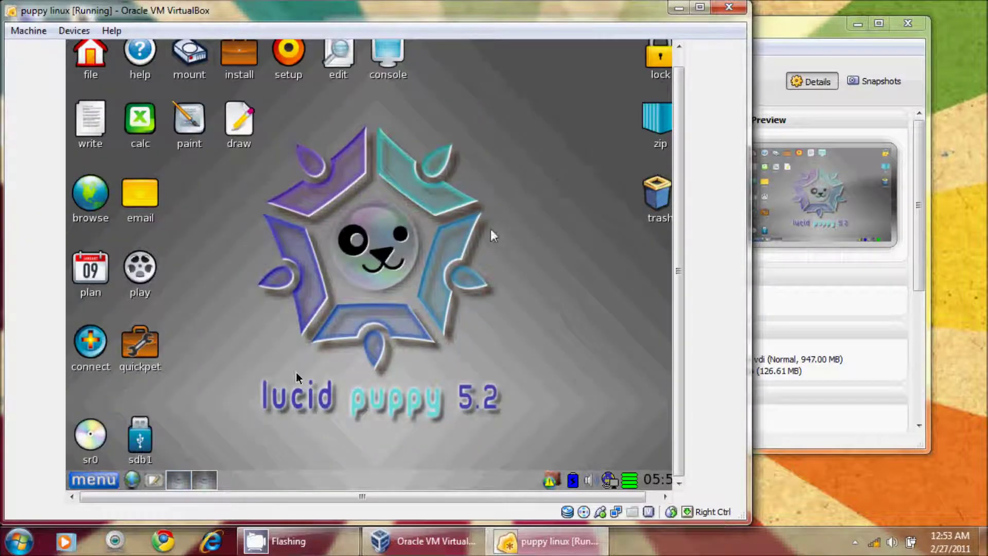
Briefly open sdb1, then launch ROX-Filer from Menu > Filesystem > File Managers.
left_click(143, 443)
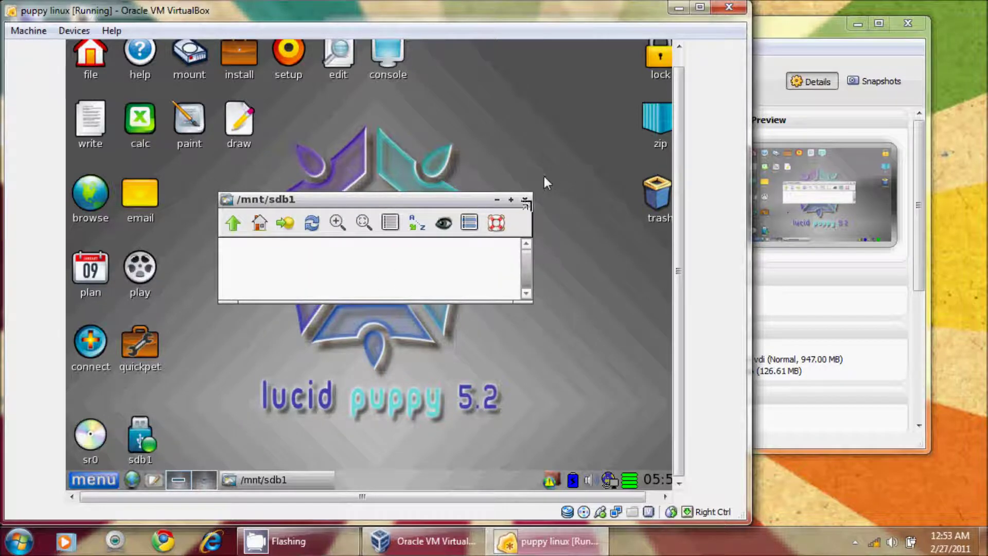
left_click(525, 199)
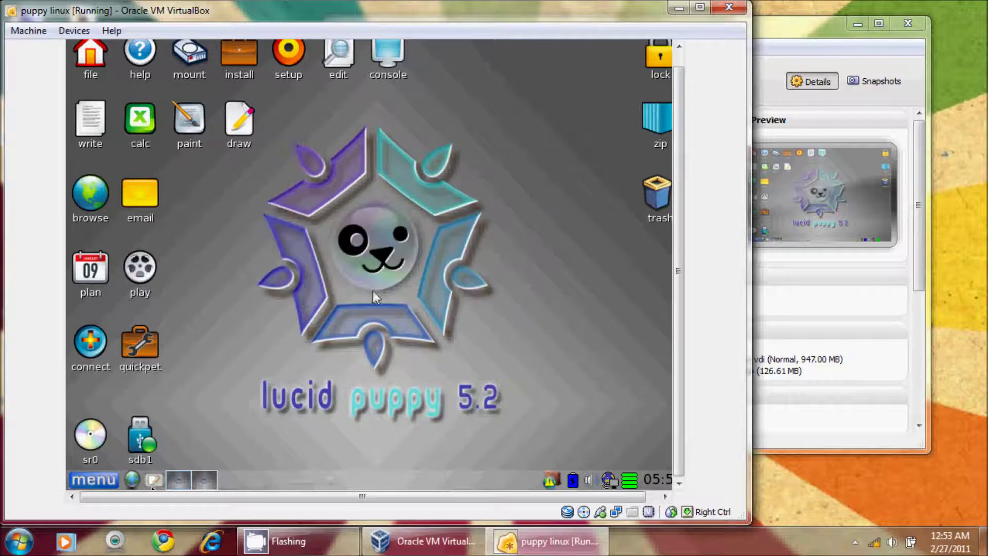
left_click(111, 480)
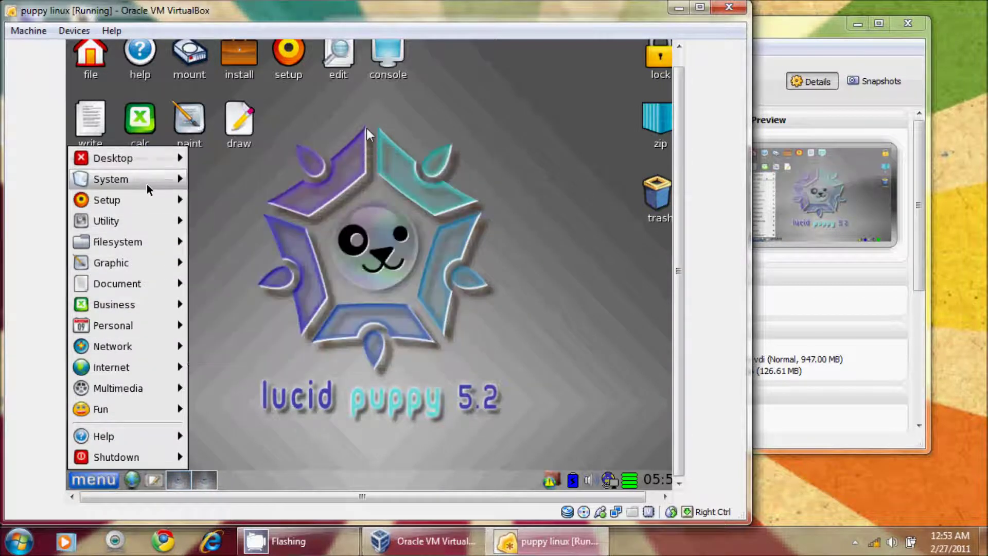
mouse_move(147, 185)
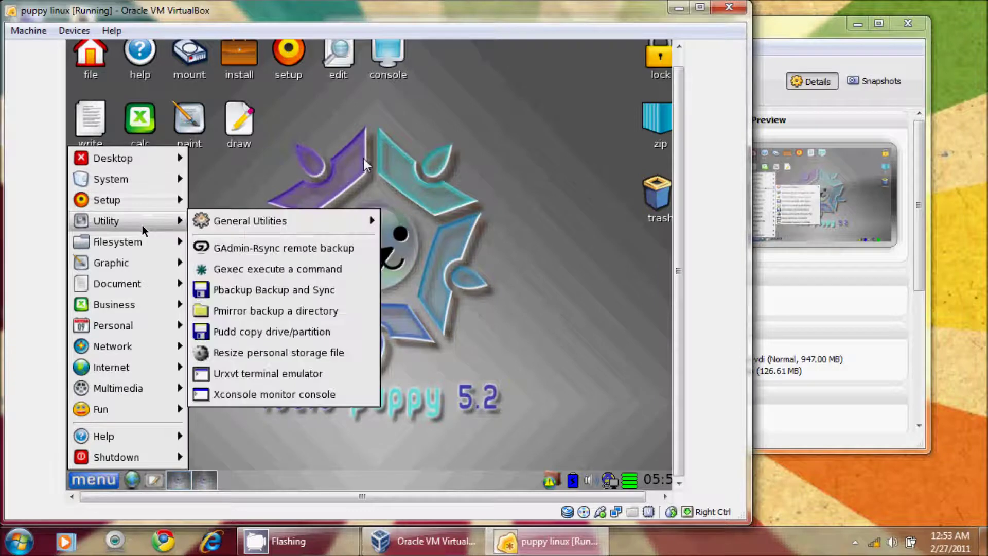
mouse_move(146, 243)
mouse_move(226, 246)
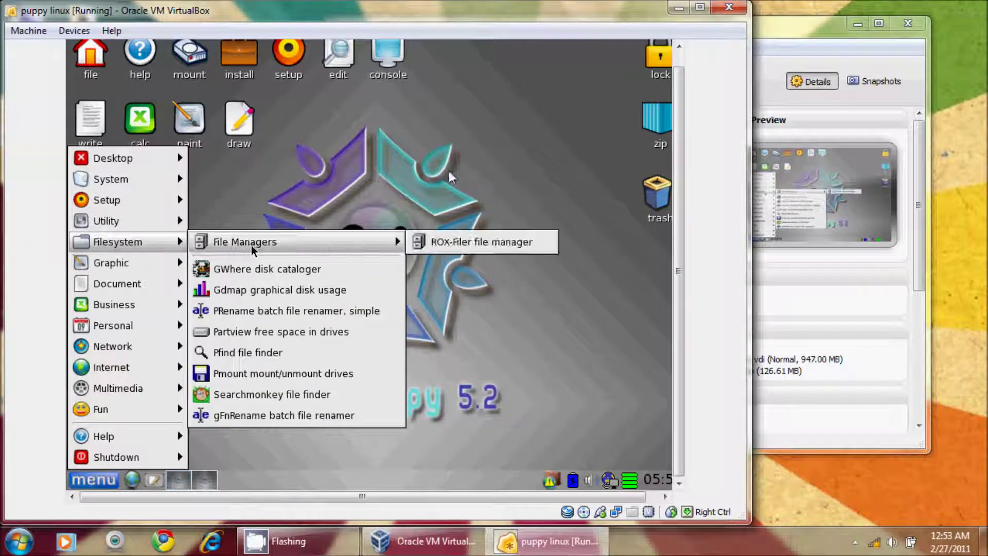
left_click(521, 248)
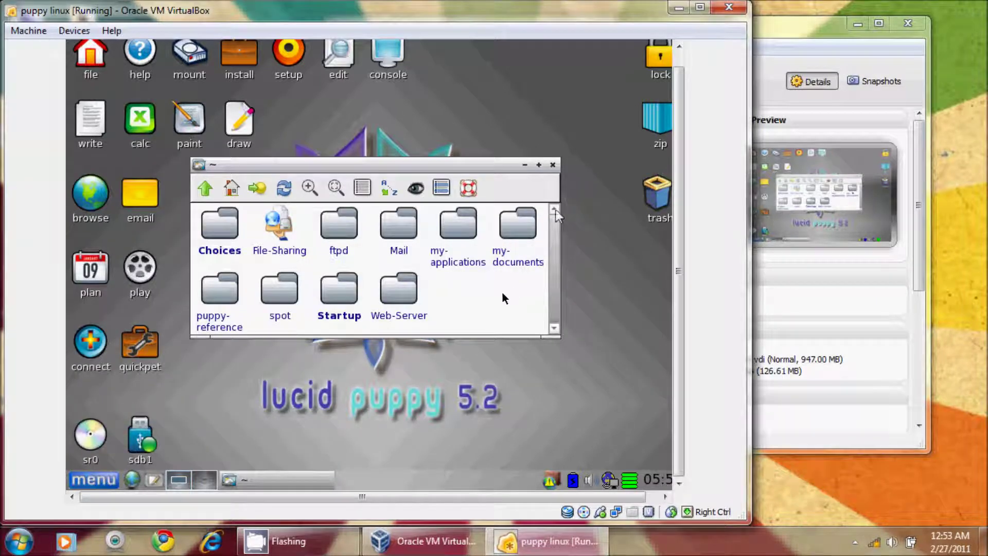
Browse from / into mnt, check the ram1 and empty sdb1 folders, then close ROX-Filer.
left_click(205, 188)
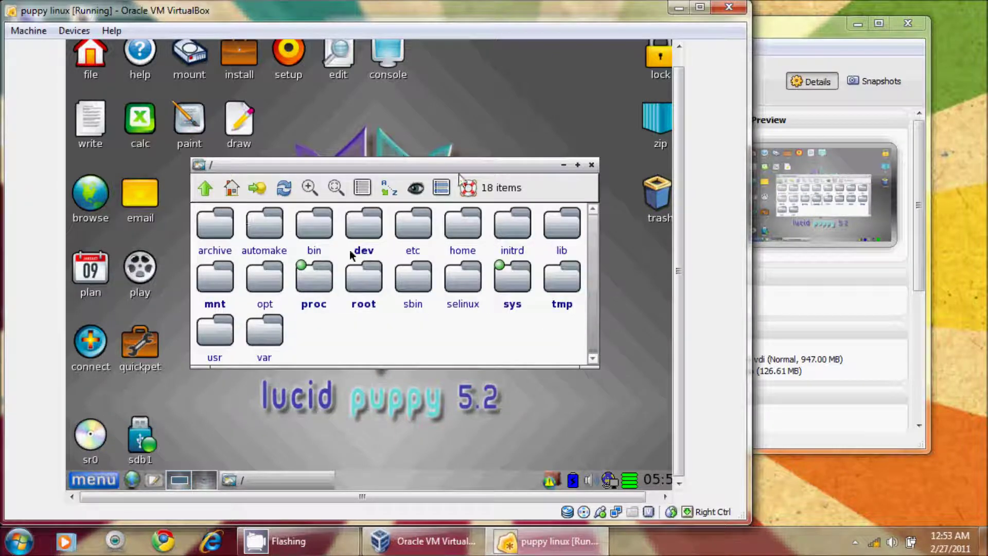
left_click(212, 298)
left_click(212, 297)
left_click(205, 188)
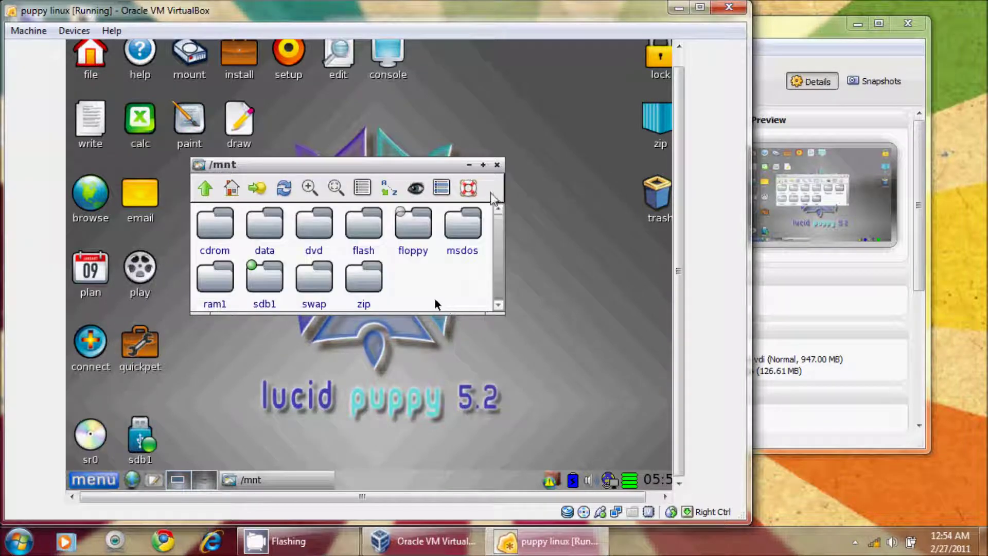
left_click(258, 273)
left_click(497, 165)
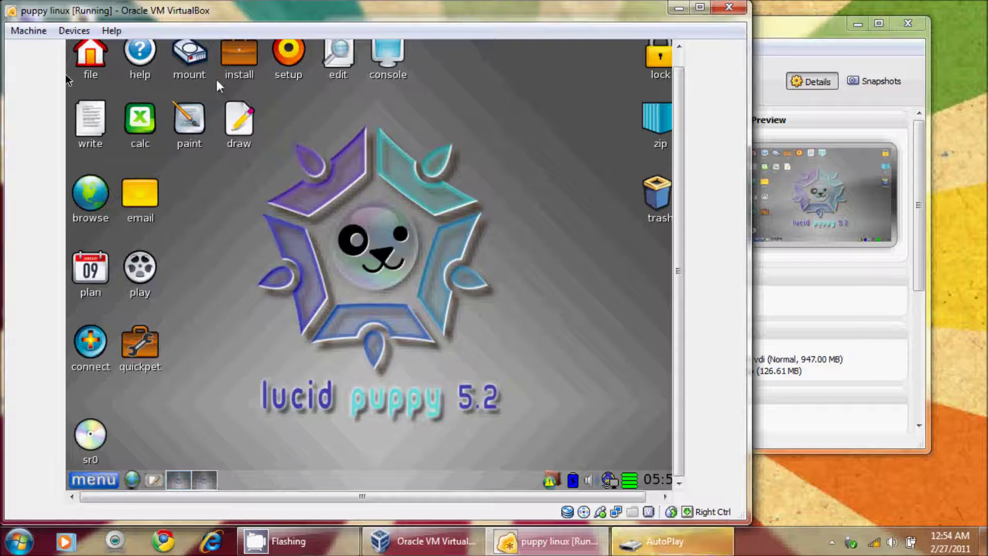
Reattach the second Generic Mass Storage Device under Devices > USB Devices, exposing drives sdc1 and sdc2.
left_click(82, 32)
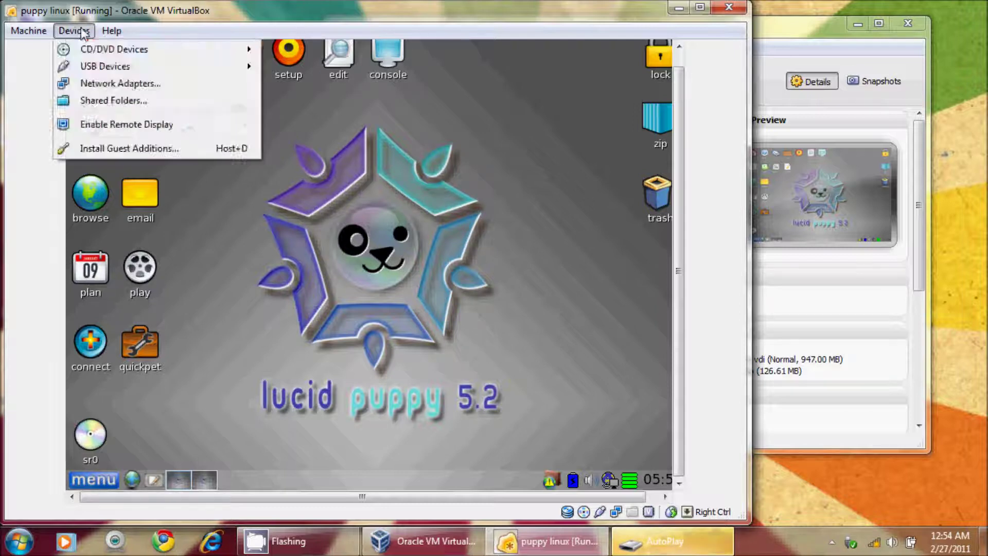
mouse_move(103, 67)
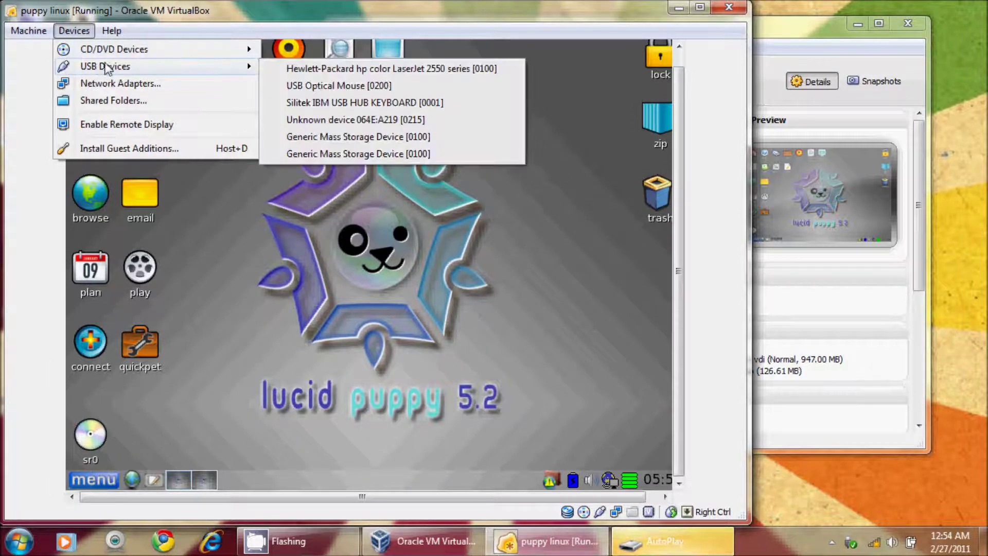
left_click(318, 150)
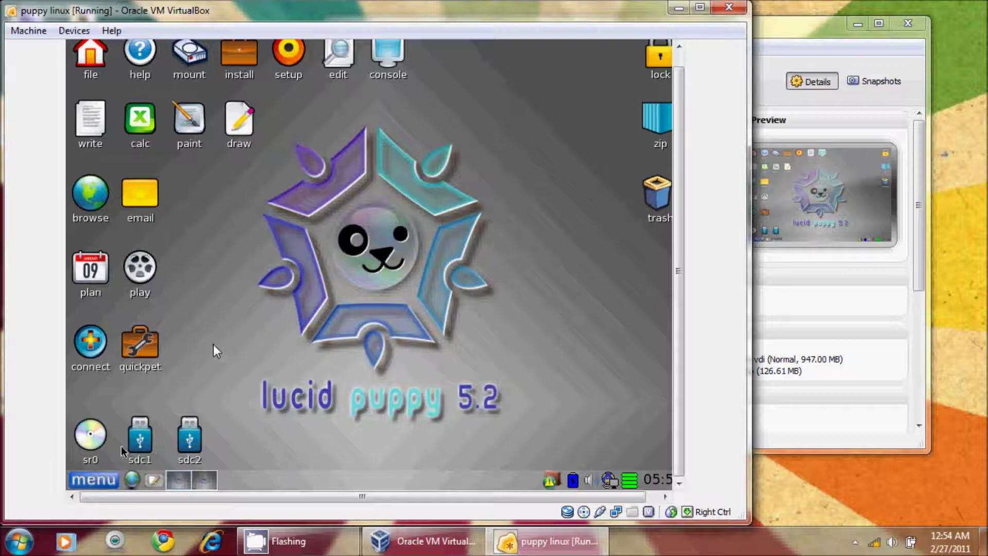
Mount the sdc1 partition and move its empty window to the upper left, enlarged.
left_click(142, 442)
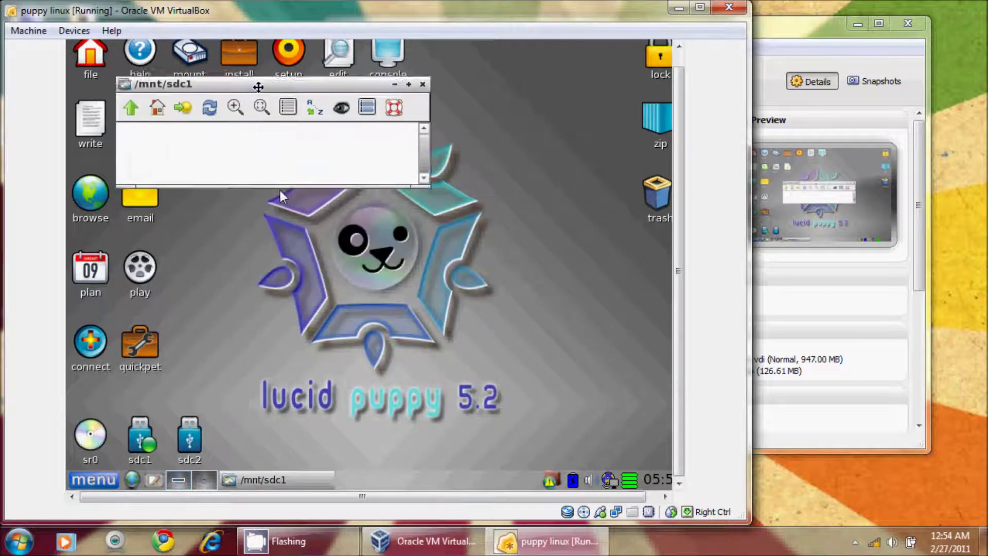
left_click_drag(259, 87, 227, 59)
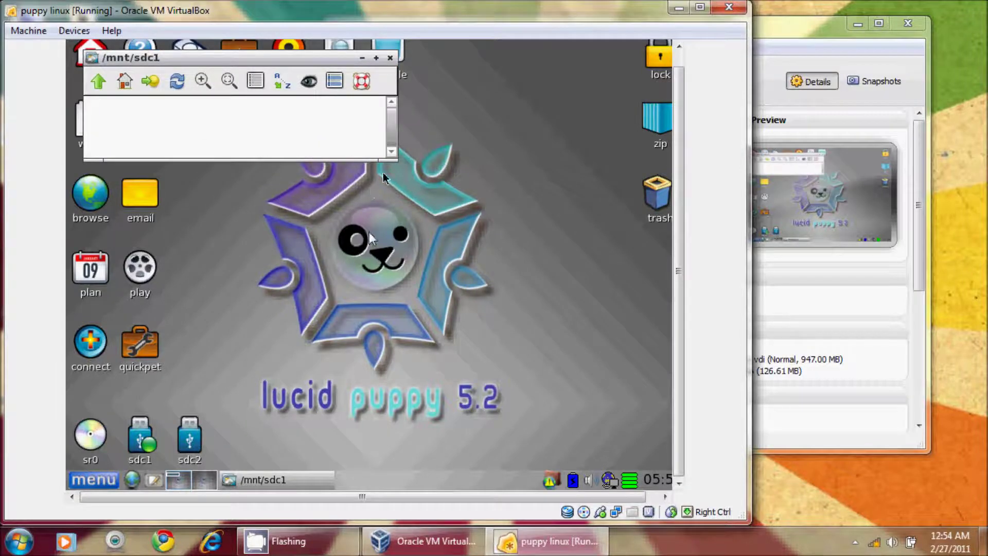
left_click_drag(396, 159, 432, 231)
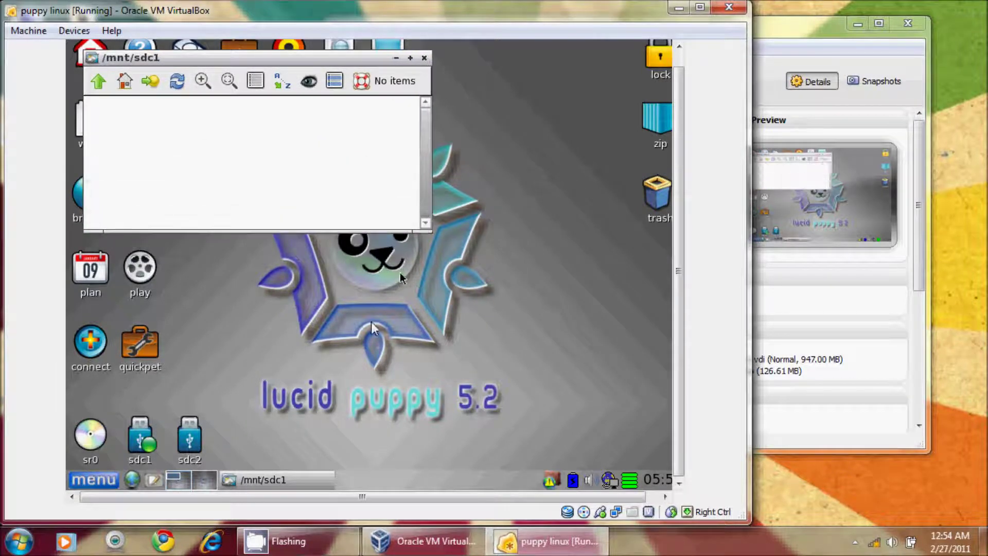
Mount sdc2, arrange its window, and confirm lost+found is its only content.
left_click(189, 442)
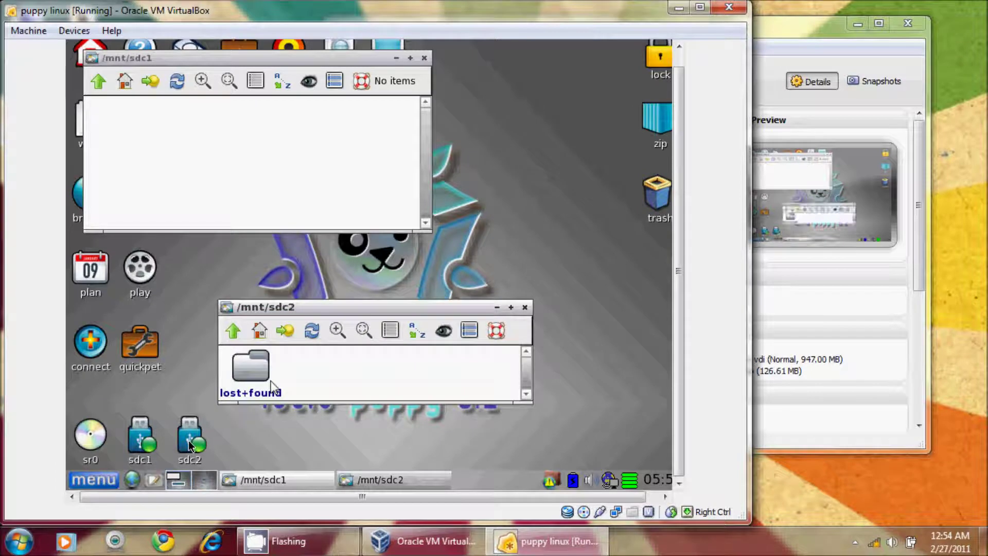
left_click(597, 452)
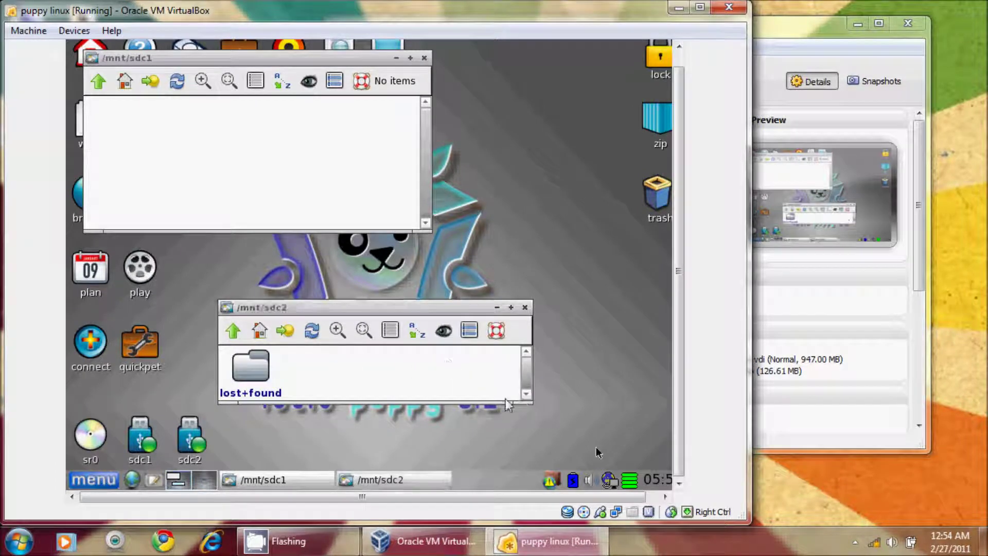
left_click(466, 384)
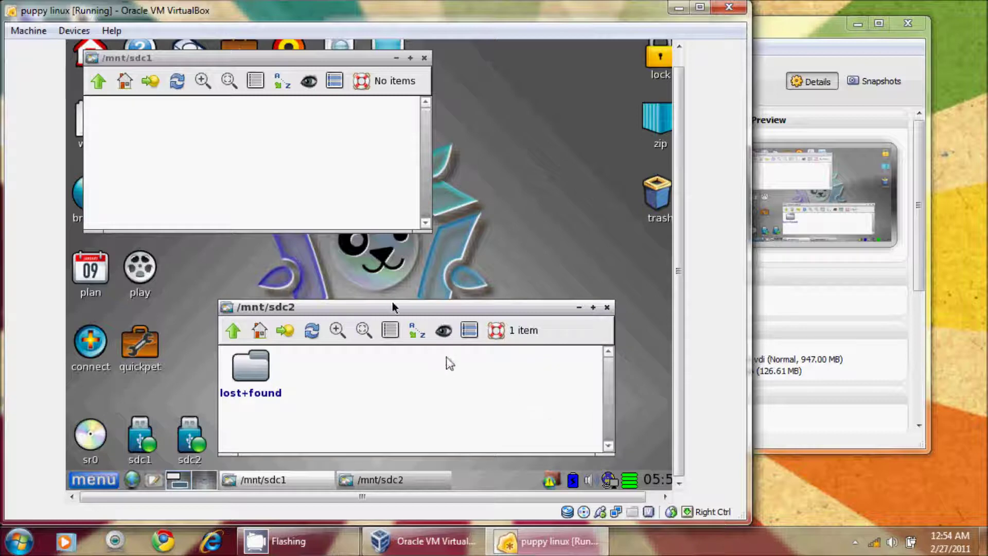
left_click_drag(392, 307, 428, 271)
double_click(297, 337)
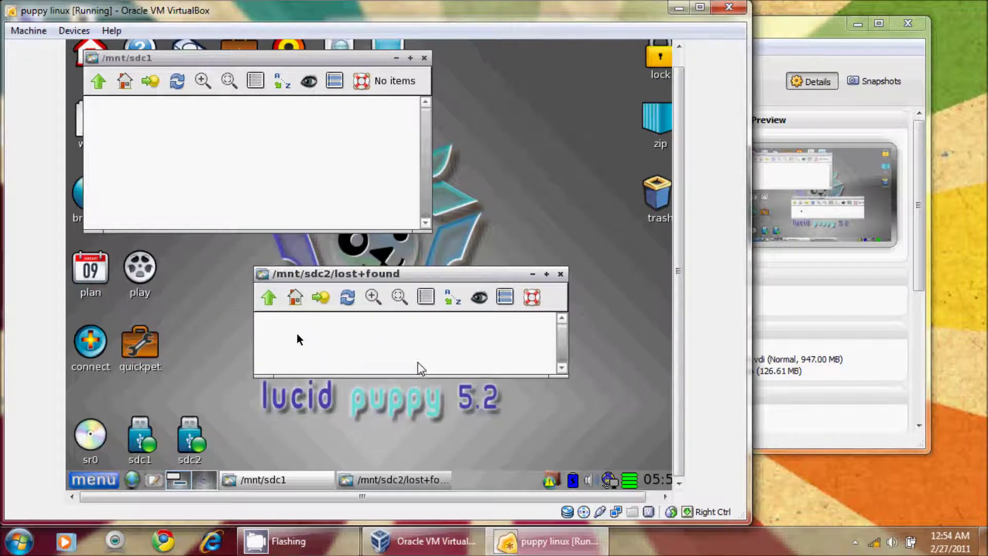
left_click(281, 298)
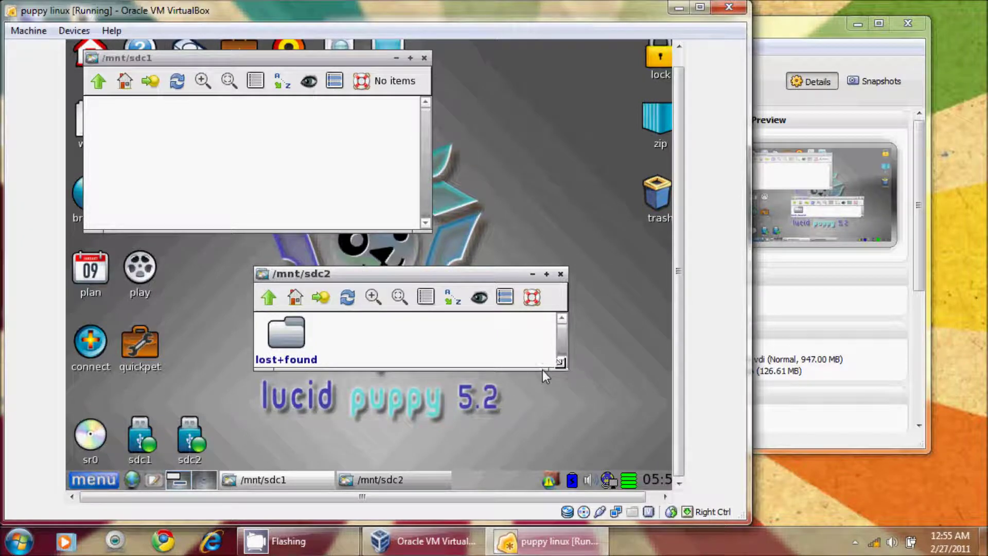
left_click_drag(542, 370, 587, 449)
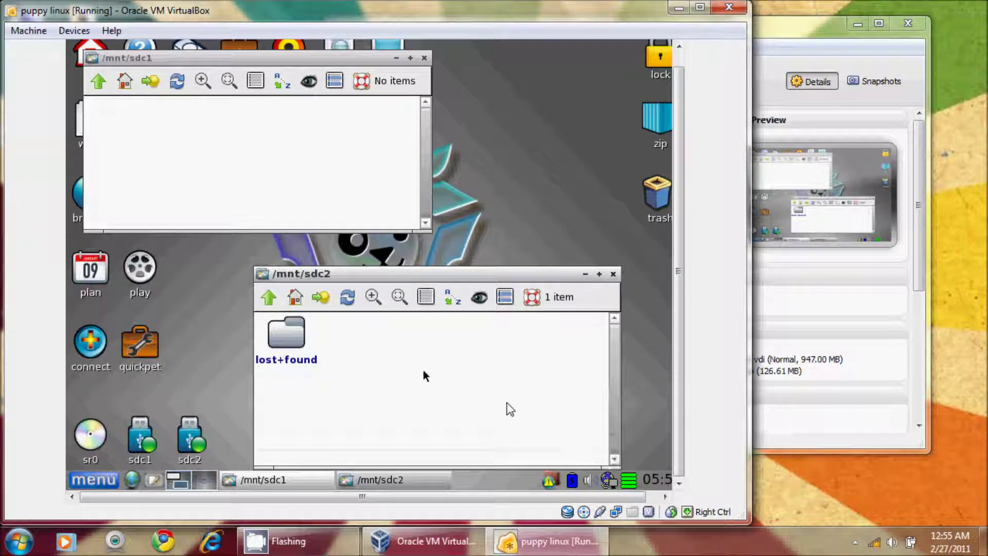
left_click_drag(433, 274, 433, 263)
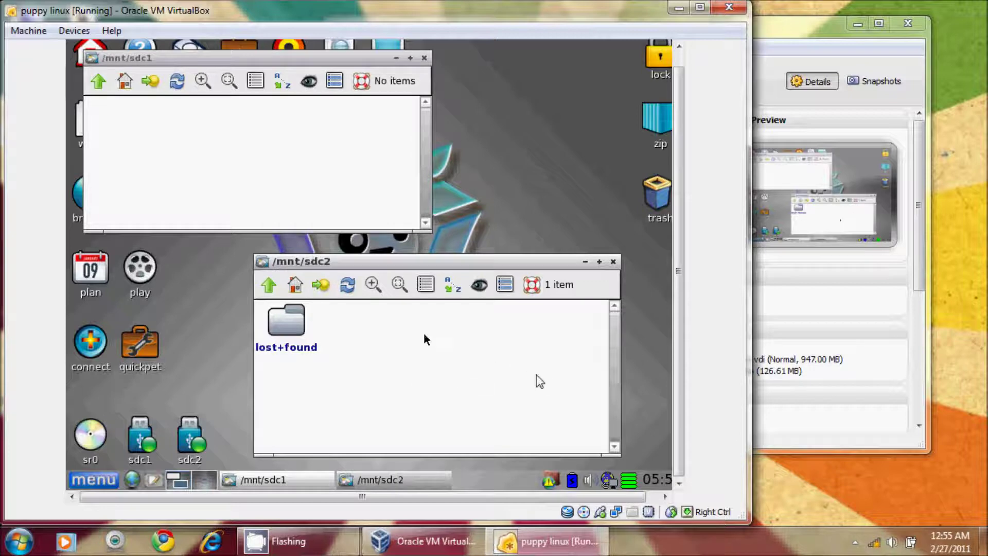
right_click(433, 363)
Create the dalvik-cache and app directories in /mnt/sdc2.
mouse_move(430, 362)
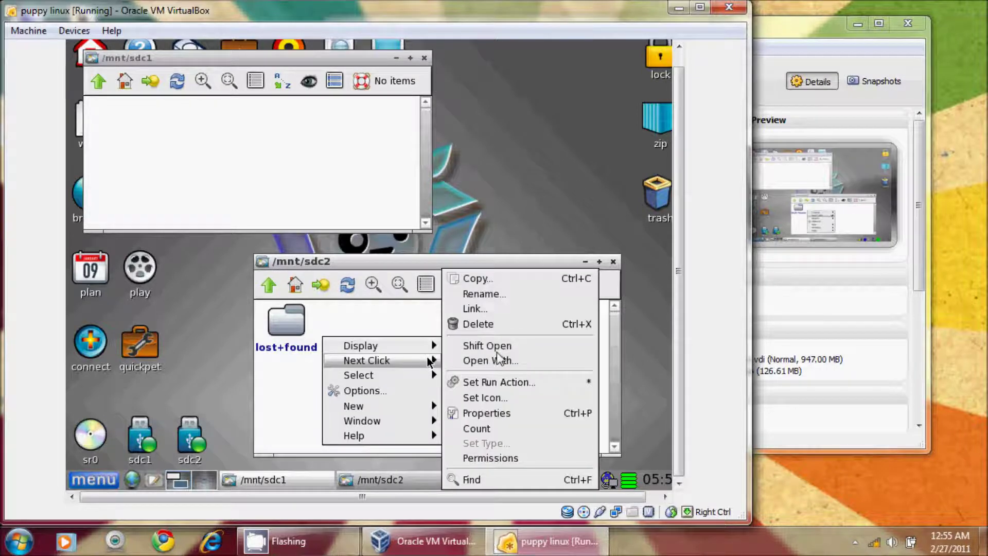
mouse_move(424, 407)
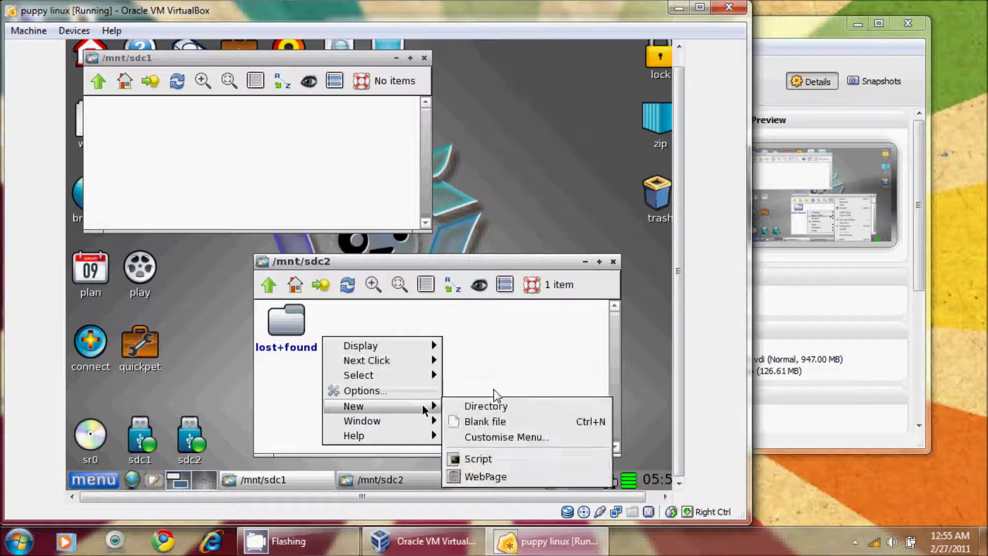
left_click(502, 410)
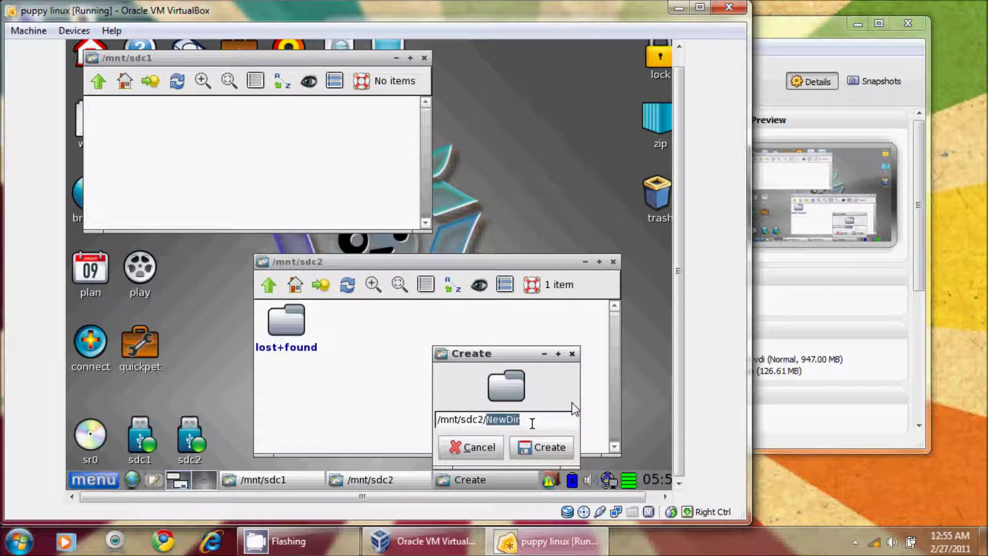
type("dal")
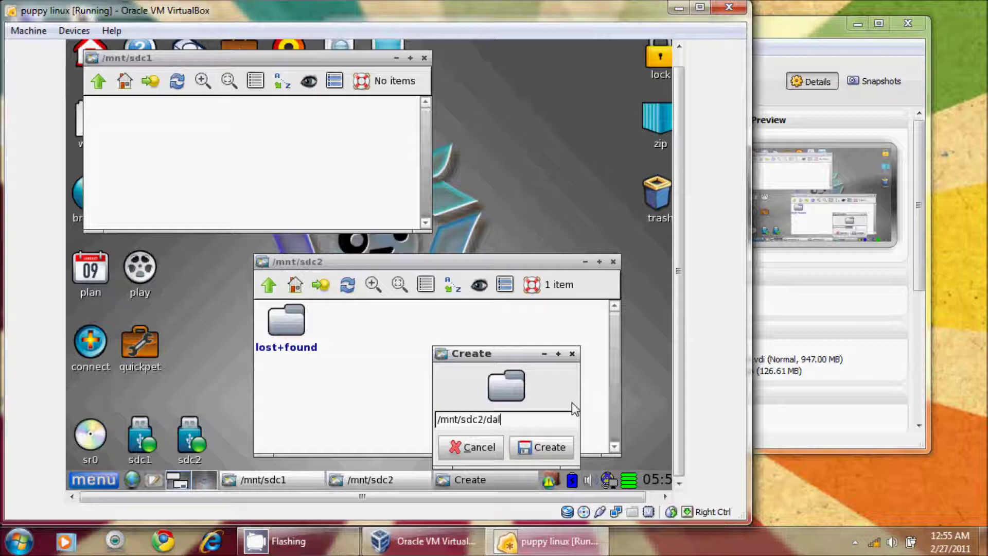
type("vik-cache")
left_click(553, 448)
right_click(435, 382)
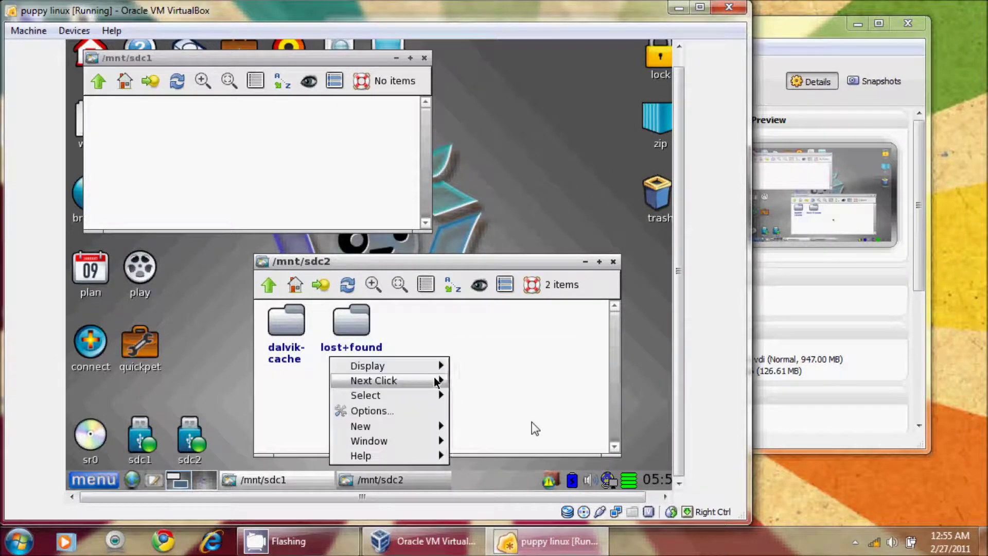
mouse_move(435, 426)
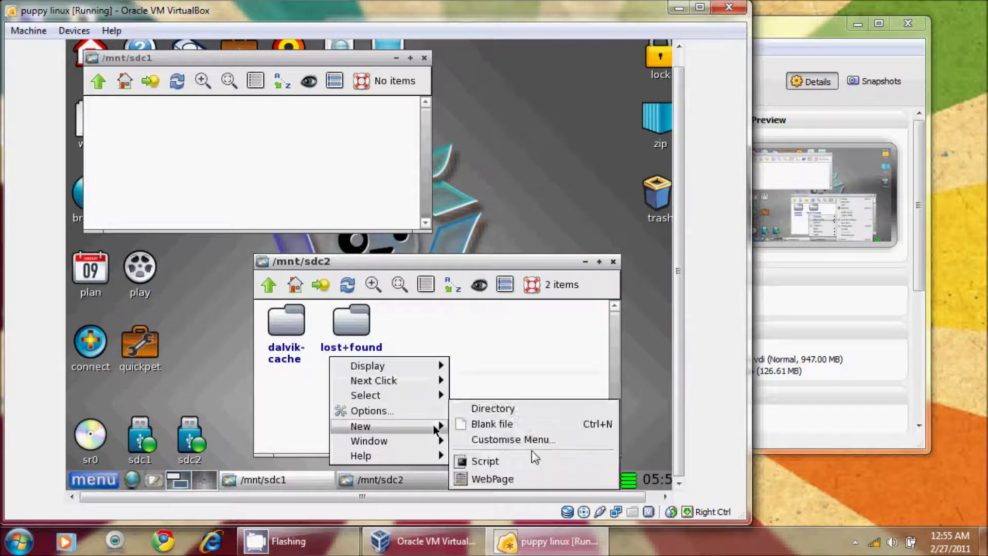
left_click(488, 408)
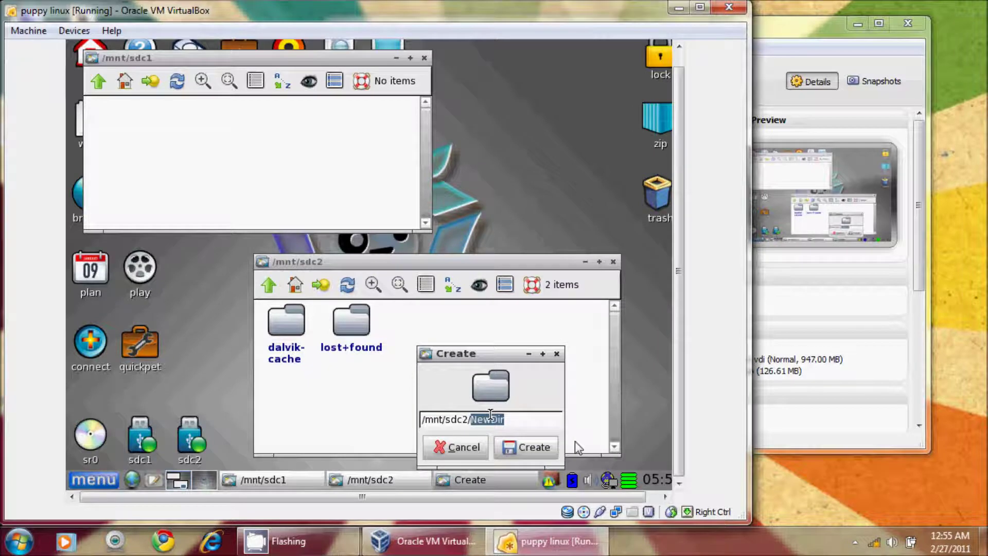
type("app")
key("Return")
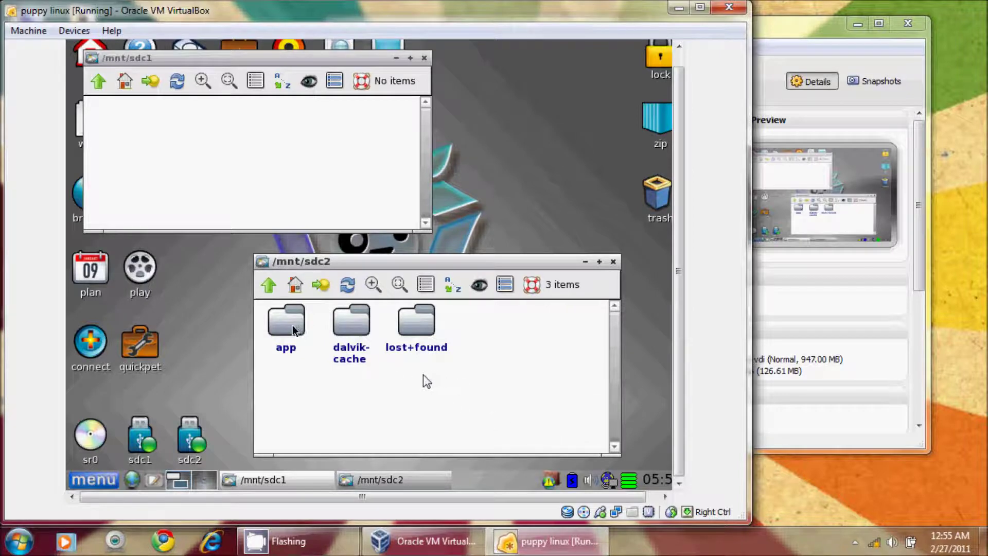
Create an android directory in the empty /mnt/sdc1 partition.
right_click(208, 138)
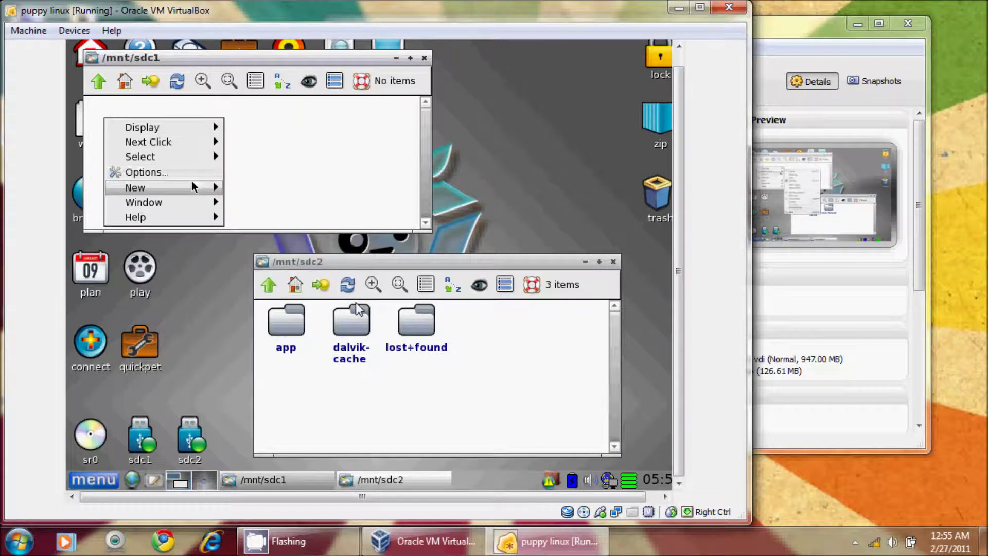
mouse_move(193, 186)
left_click(264, 187)
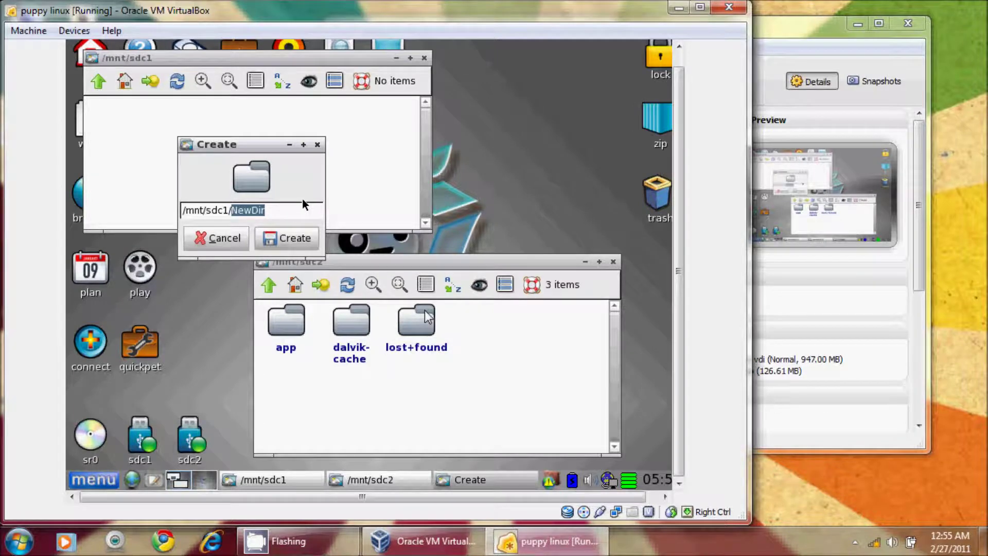
type("android")
left_click(304, 246)
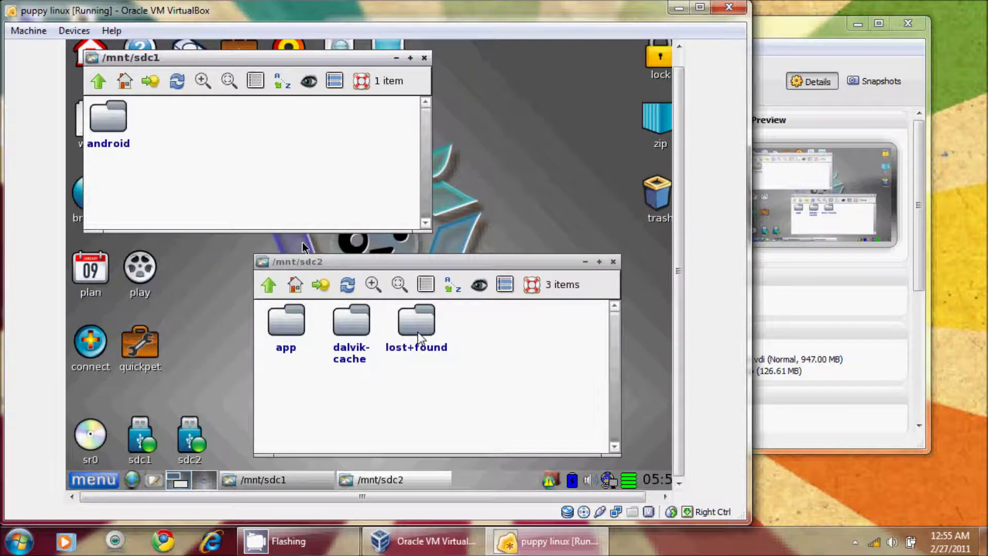
Close the sdc1 and sdc2 ROX-Filer windows.
left_click(424, 58)
left_click(613, 262)
right_click(190, 430)
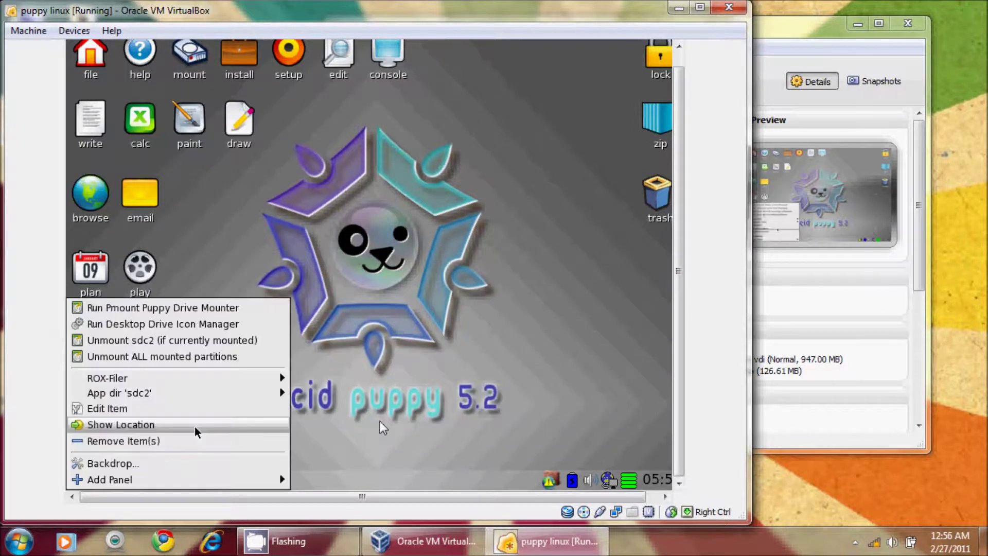
left_click(316, 402)
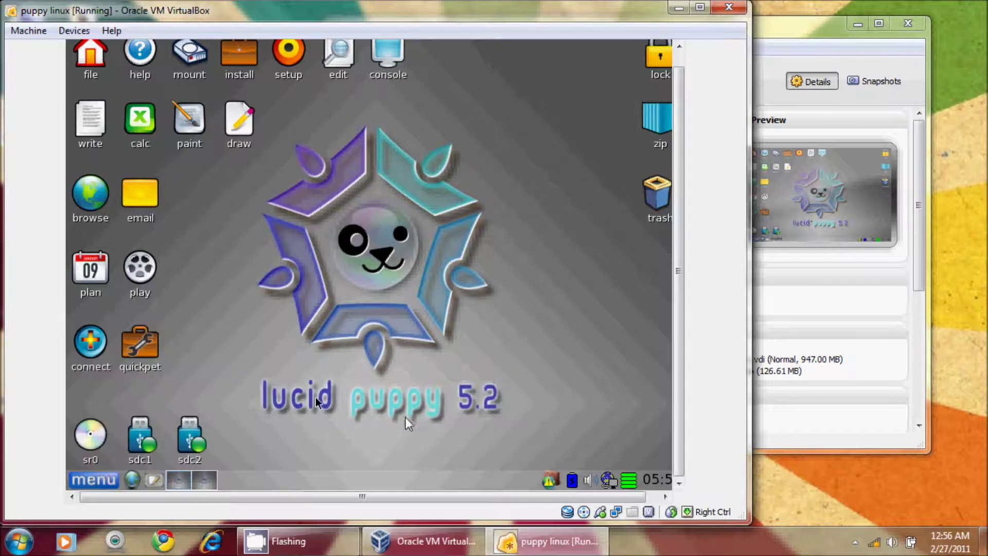
Unmount all mounted card partitions from the sdc2 drive menu and show the Windows desktop.
right_click(195, 439)
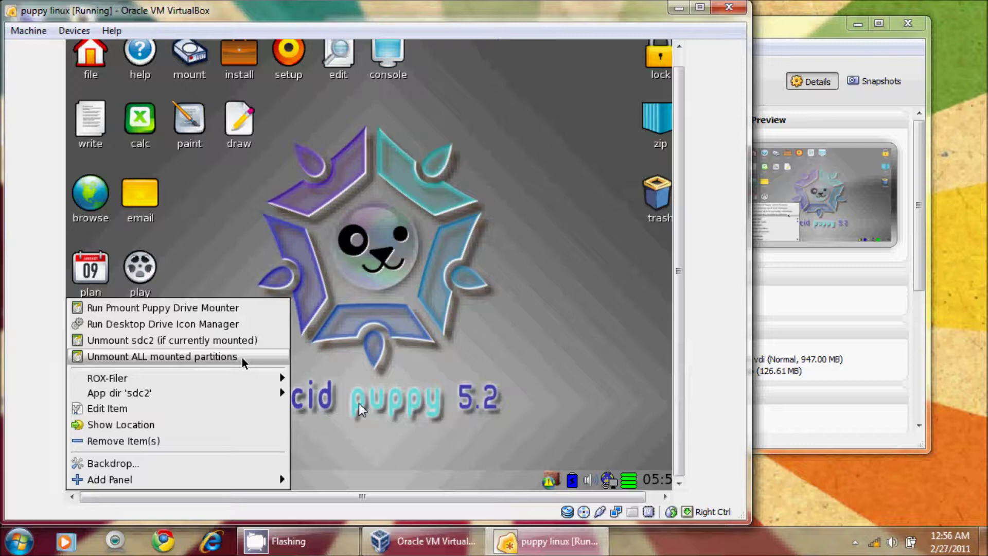
left_click(242, 358)
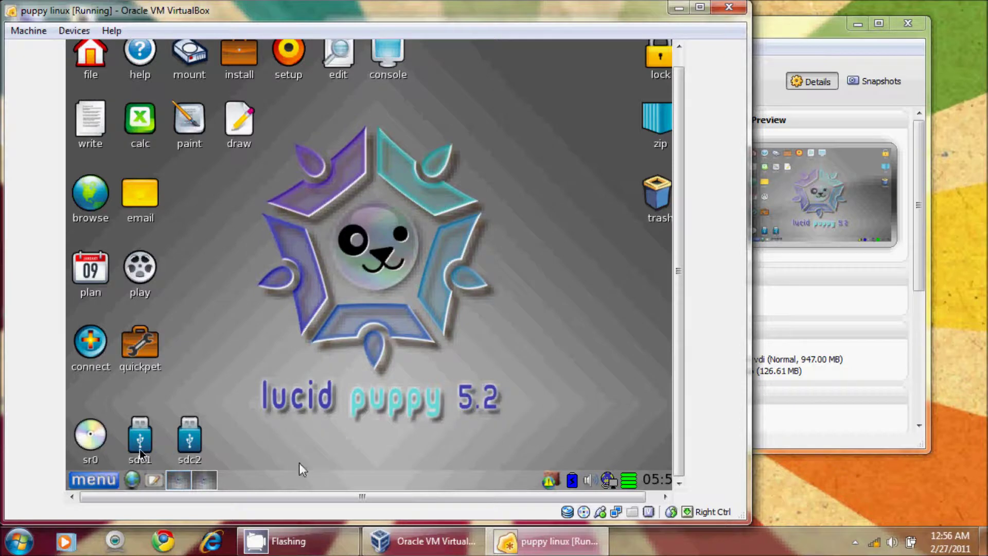
mouse_move(198, 442)
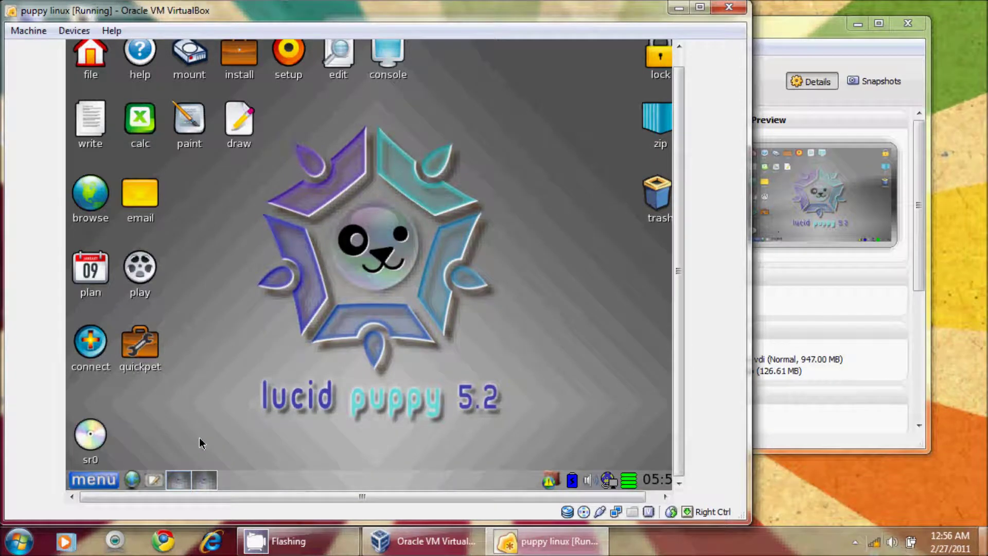
left_click(985, 541)
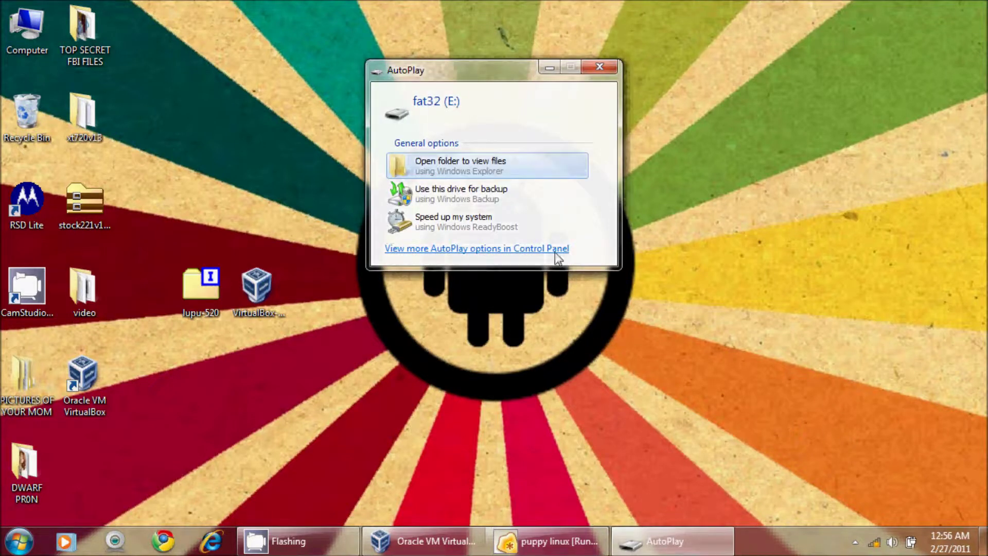
Open fat32 (E:) from AutoPlay, check its android folder is empty, then bring VirtualBox Manager forward.
left_click(458, 164)
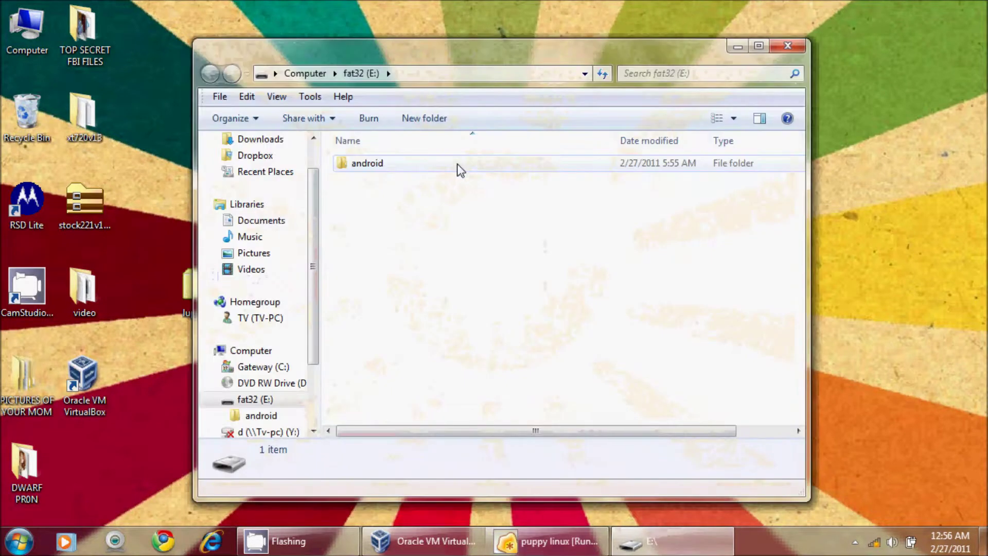
double_click(369, 167)
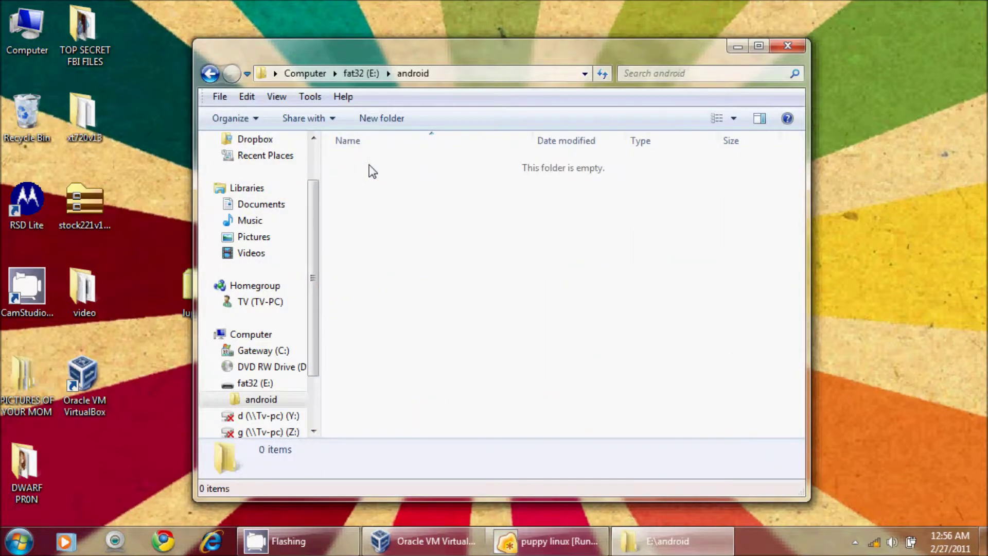
left_click(211, 73)
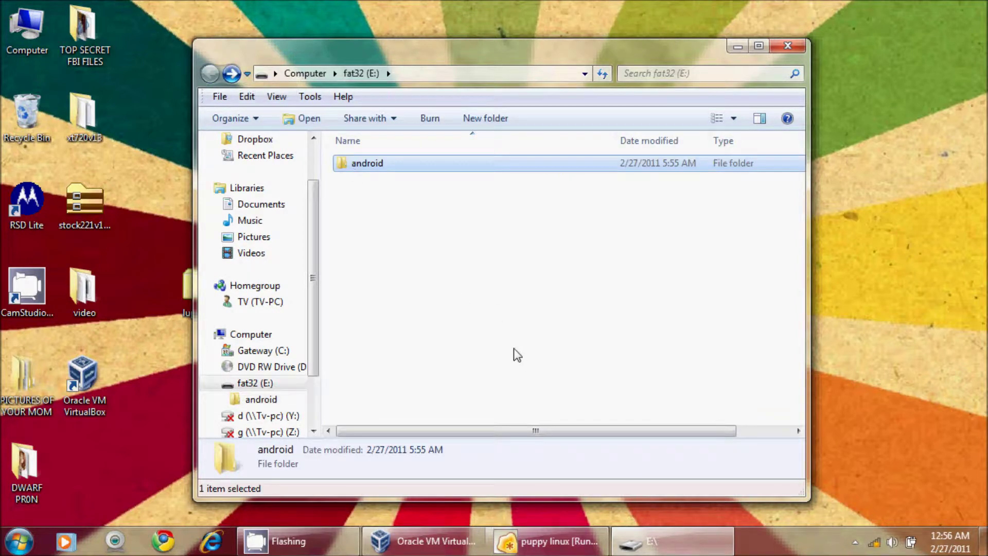
left_click(453, 540)
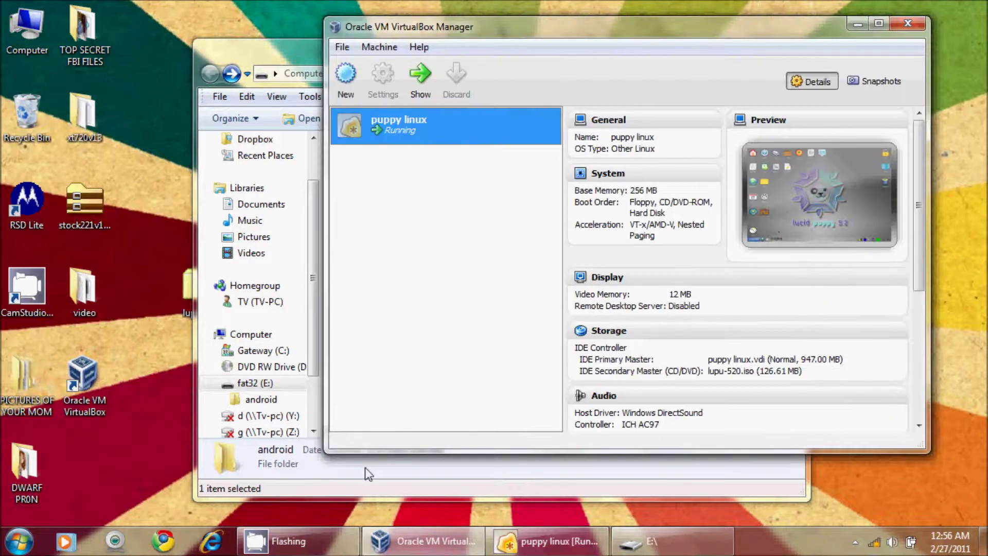
Close the puppy linux VM with 'Save the machine state', then quit VirtualBox Manager.
left_click(546, 540)
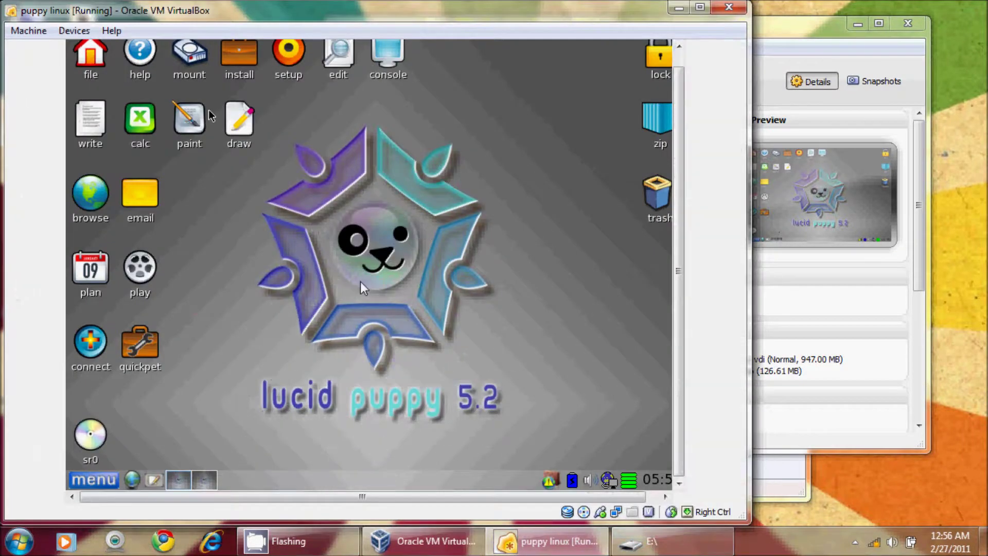
left_click(38, 33)
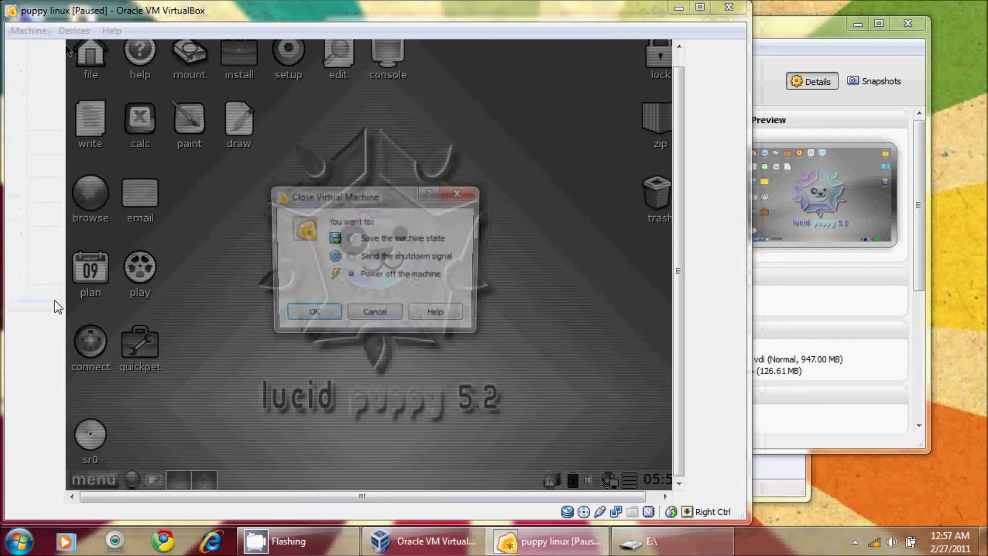
left_click(54, 297)
left_click(365, 240)
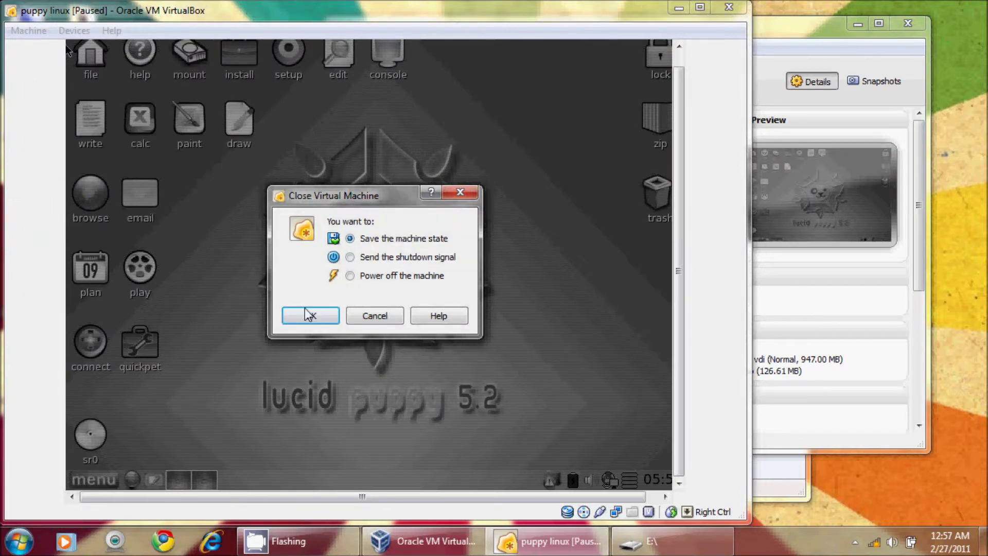
left_click(310, 316)
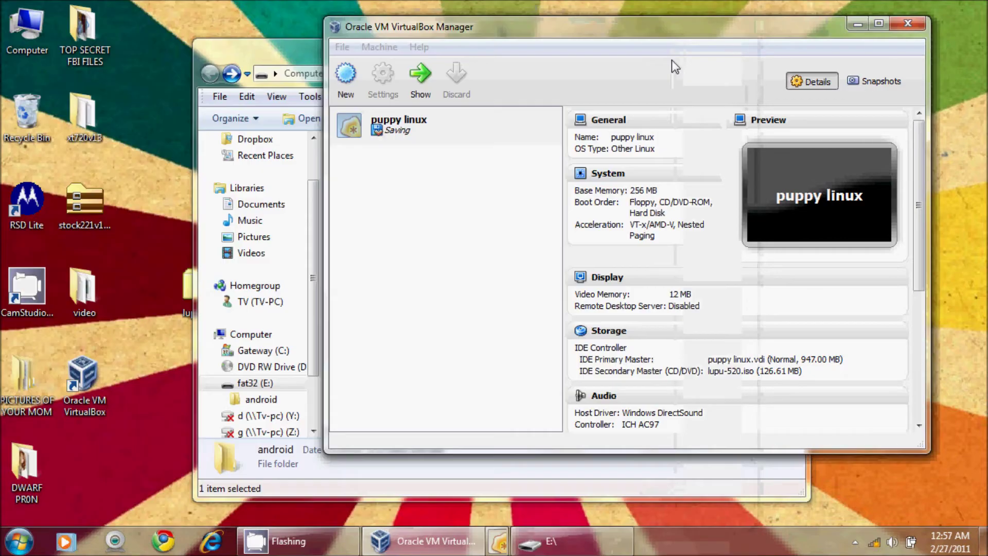
left_click(905, 22)
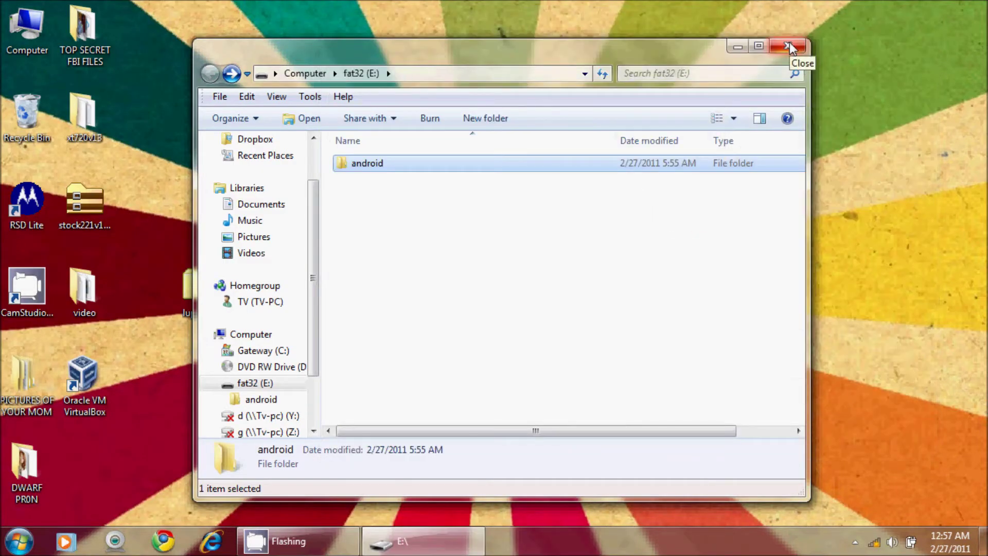
Close the fat32 (E:) Explorer window, leaving the Android-wallpaper desktop.
left_click(789, 46)
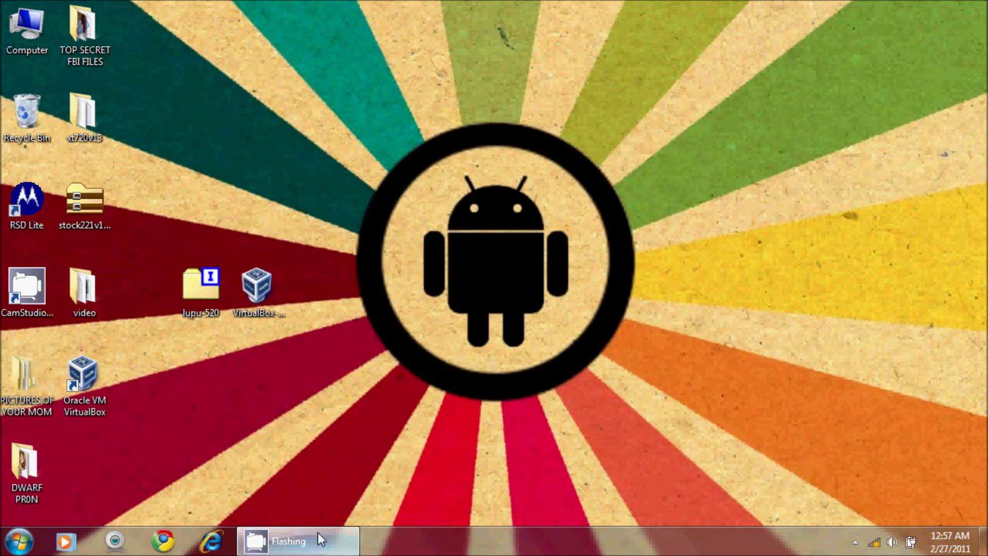
mouse_move(317, 532)
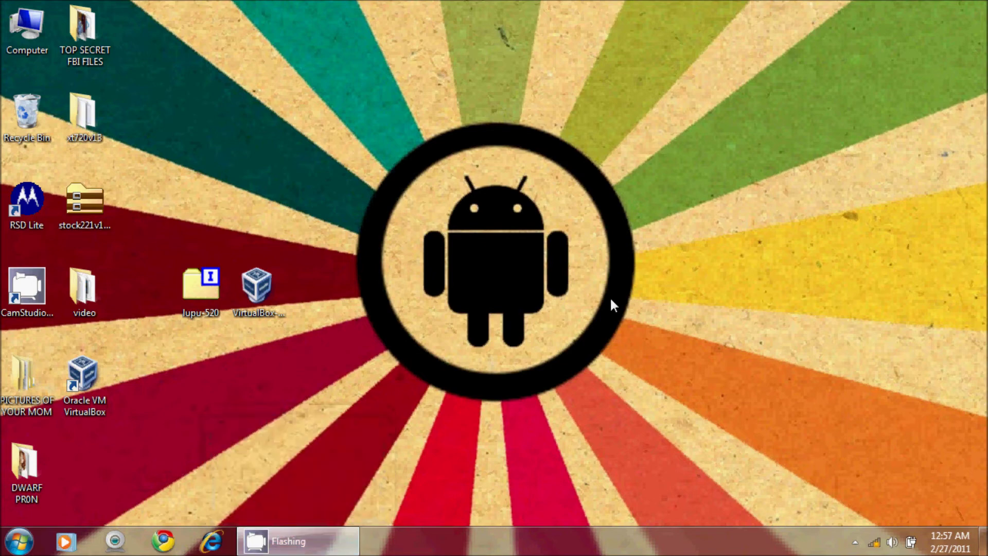